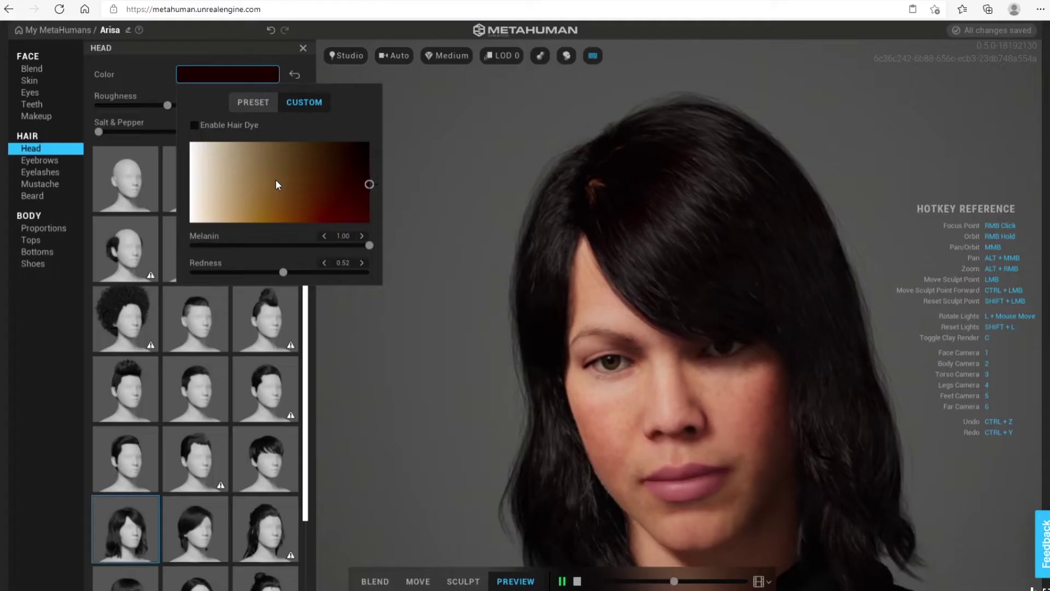
- Drag Arisa's hair colour picker to full redness 1.00 with melanin 0.97
{"action": "mouse_move", "coordinate": [274, 179]}
{"action": "left_mouse_down"}
{"action": "mouse_move", "coordinate": [366, 186]}
{"action": "mouse_move", "coordinate": [360, 148]}
{"action": "mouse_move", "coordinate": [353, 223]}
{"action": "left_mouse_up"}
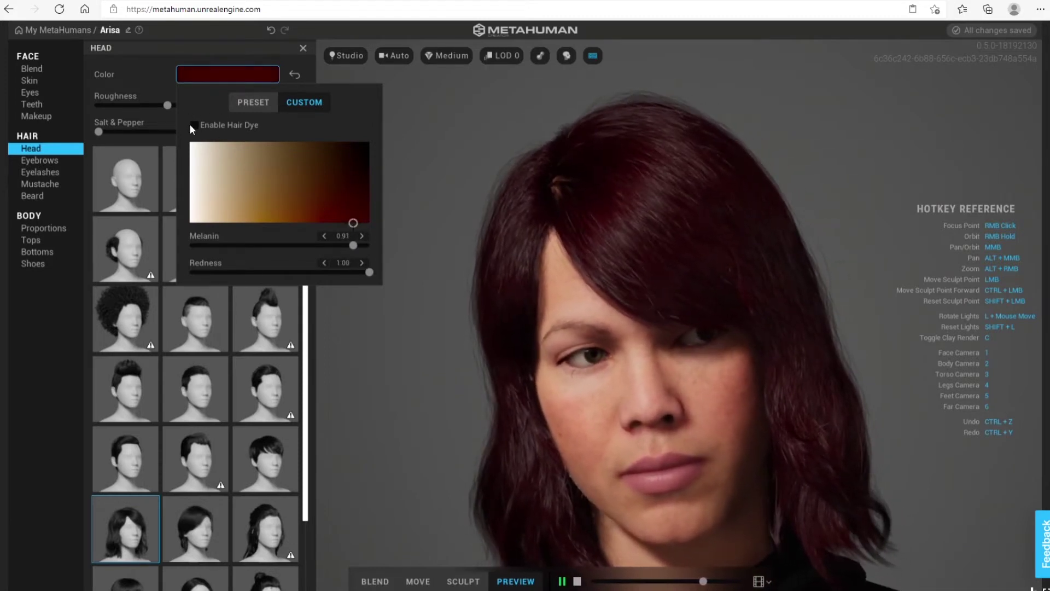
- Enable hair dye and try dark red, black, then green on Arisa's hair
{"action": "left_click", "coordinate": [193, 126]}
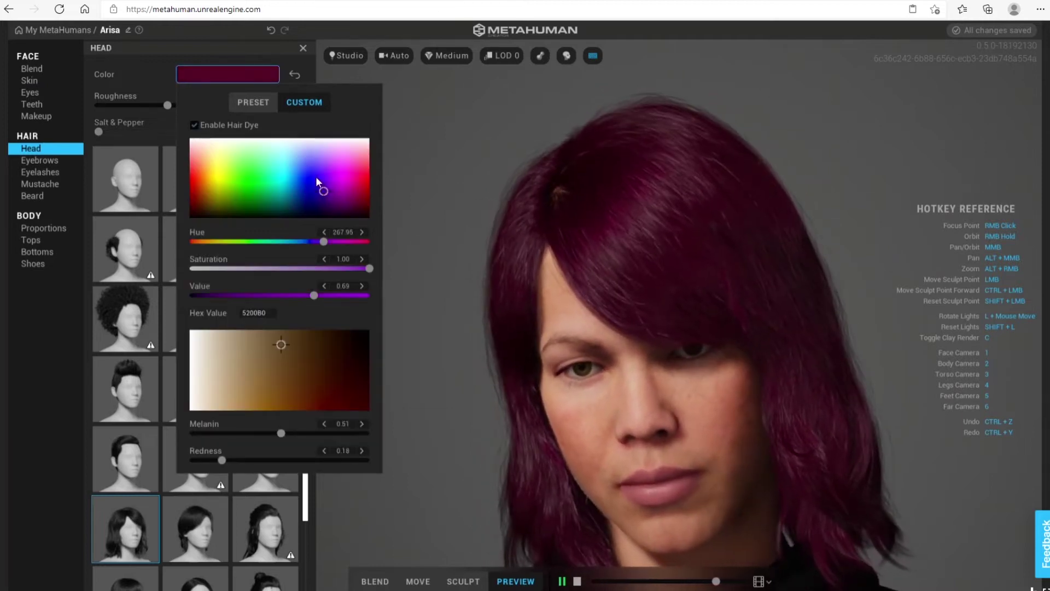
{"action": "left_click_drag", "start_coordinate": [323, 193], "coordinate": [190, 204]}
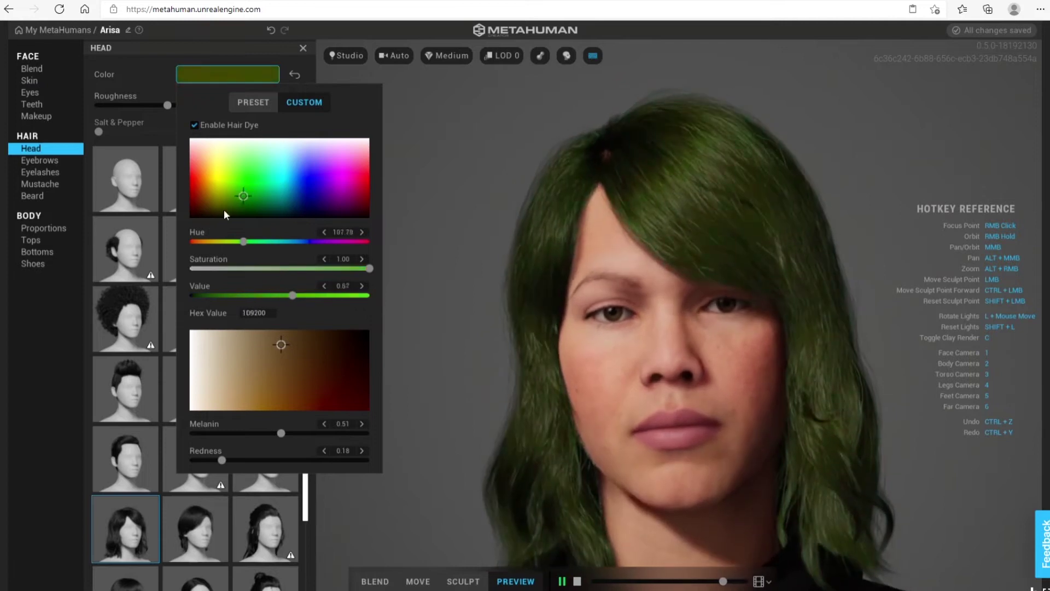
{"action": "mouse_move", "coordinate": [230, 175]}
{"action": "left_mouse_down"}
{"action": "mouse_move", "coordinate": [244, 164]}
{"action": "mouse_move", "coordinate": [307, 188]}
{"action": "mouse_move", "coordinate": [323, 211]}
{"action": "mouse_move", "coordinate": [246, 219]}
{"action": "left_mouse_up"}
{"action": "mouse_move", "coordinate": [320, 187]}
{"action": "left_mouse_down"}
{"action": "mouse_move", "coordinate": [255, 192]}
{"action": "mouse_move", "coordinate": [293, 211]}
{"action": "mouse_move", "coordinate": [250, 214]}
{"action": "left_mouse_up"}
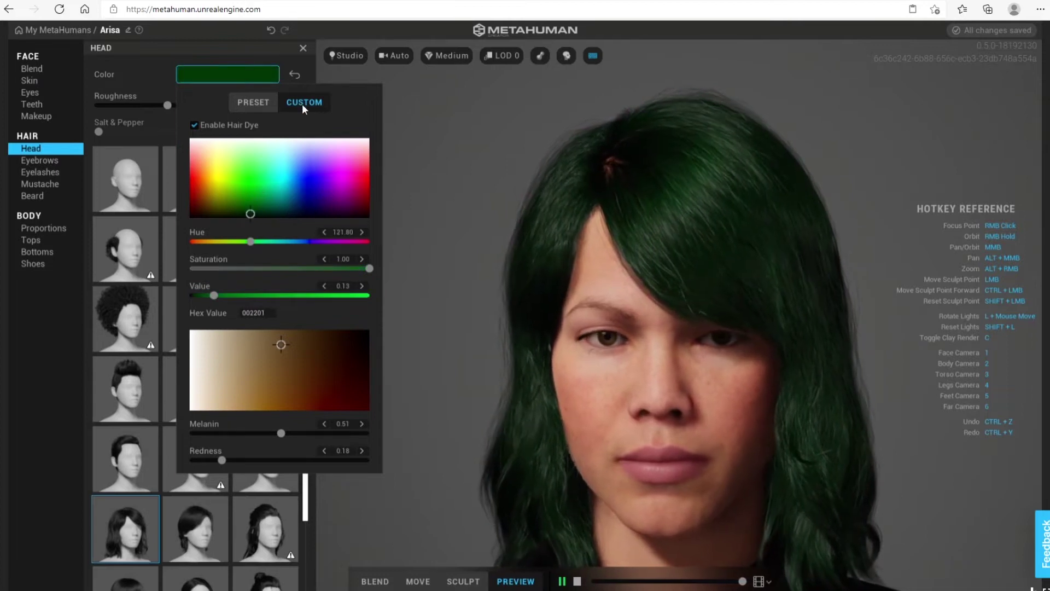
{"action": "left_click", "coordinate": [260, 104]}
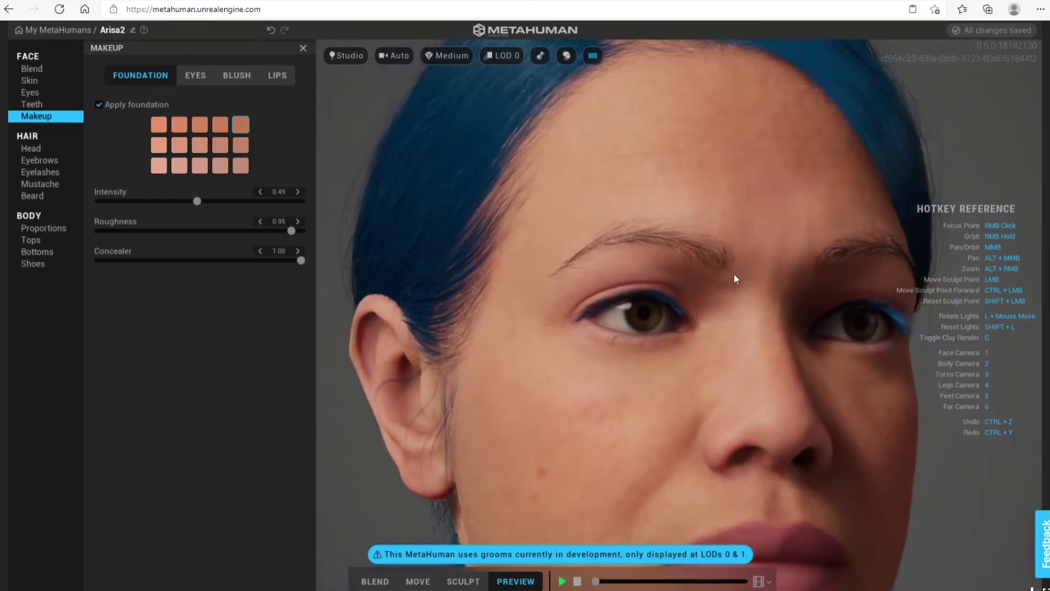
- Orbit Arisa2's face to a three-quarter view to inspect the foundation
{"action": "mouse_move", "coordinate": [660, 278]}
{"action": "right_mouse_down"}
{"action": "mouse_move", "coordinate": [513, 277]}
{"action": "mouse_move", "coordinate": [363, 294]}
{"action": "right_mouse_up"}
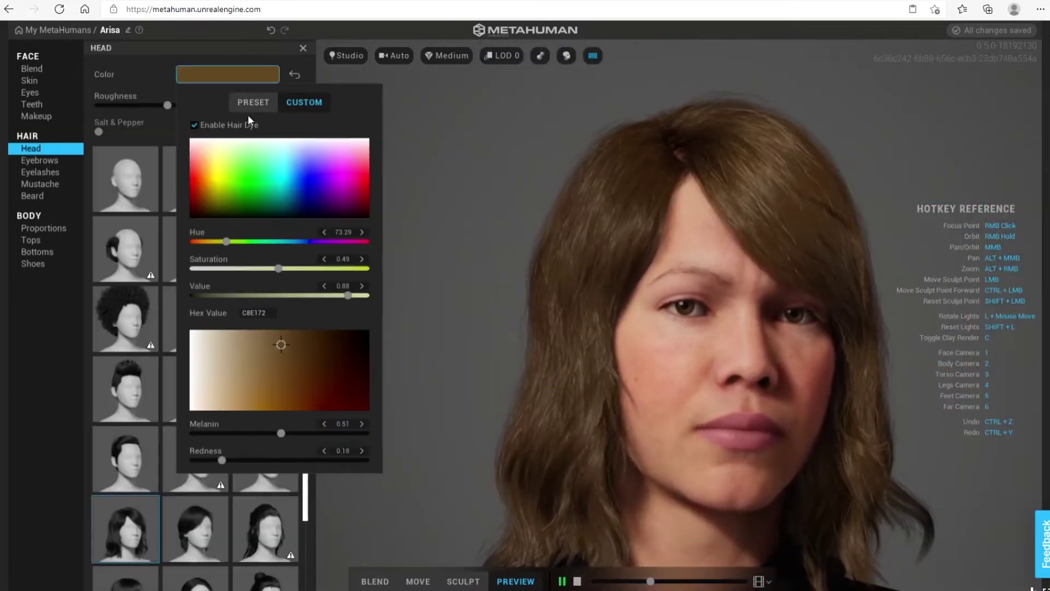
- Browse the Neutral, Deep and Vibrant preset hair colour palettes
{"action": "left_click", "coordinate": [254, 107]}
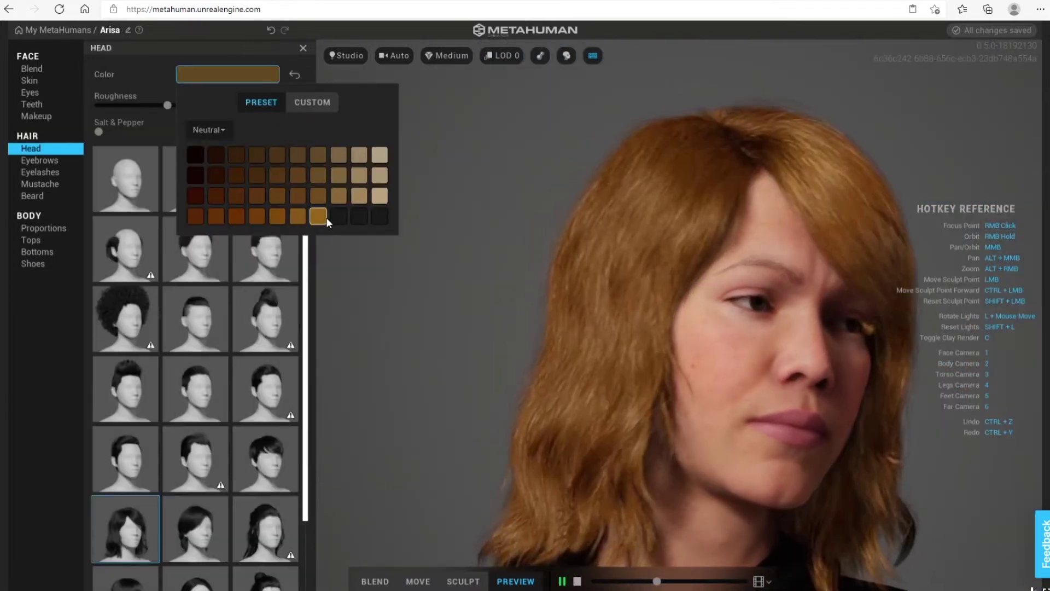
{"action": "left_click", "coordinate": [223, 129]}
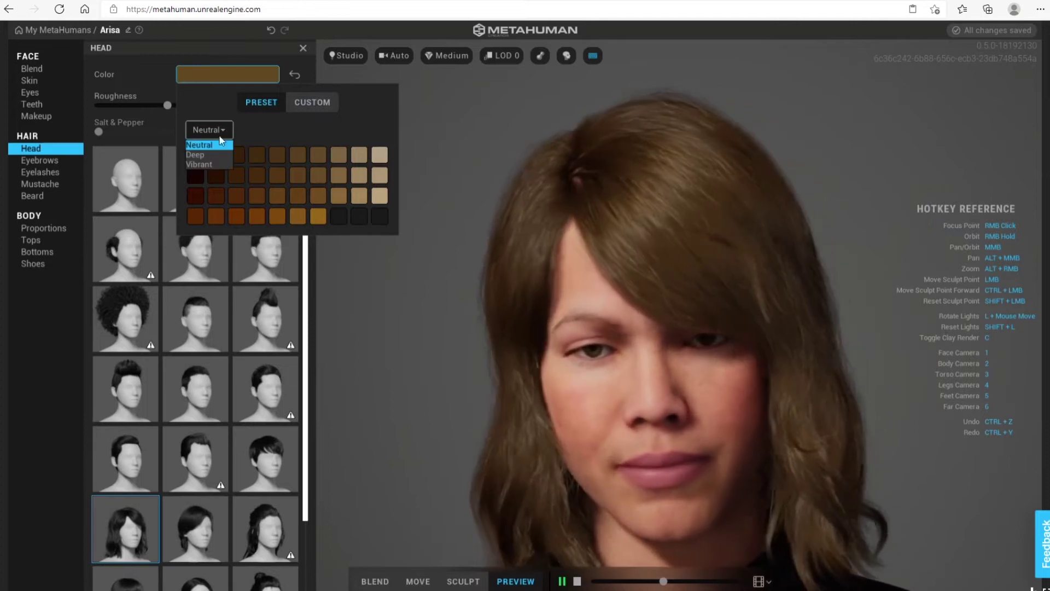
{"action": "left_click", "coordinate": [205, 151]}
{"action": "left_click", "coordinate": [213, 132]}
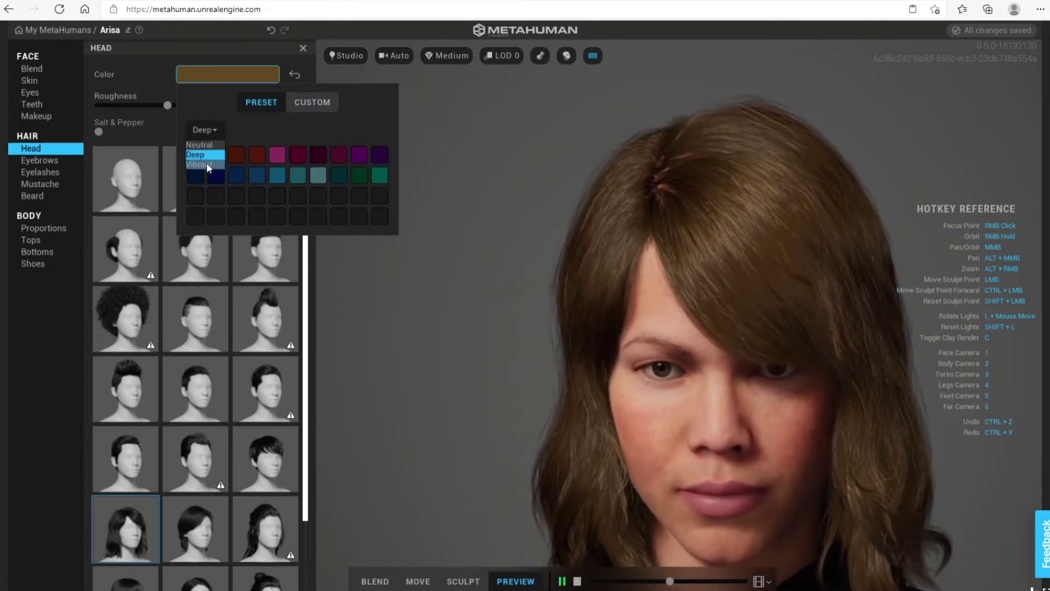
{"action": "left_click", "coordinate": [206, 163]}
{"action": "left_click", "coordinate": [216, 130]}
{"action": "left_click", "coordinate": [211, 144]}
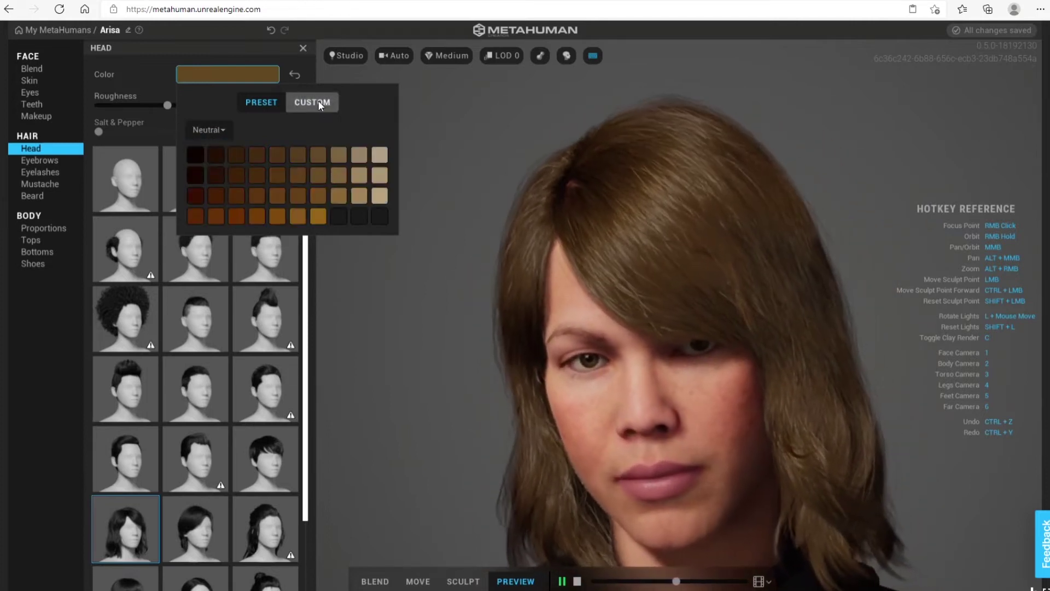
{"action": "left_click", "coordinate": [313, 102]}
{"action": "left_click", "coordinate": [251, 109]}
{"action": "left_click", "coordinate": [202, 131]}
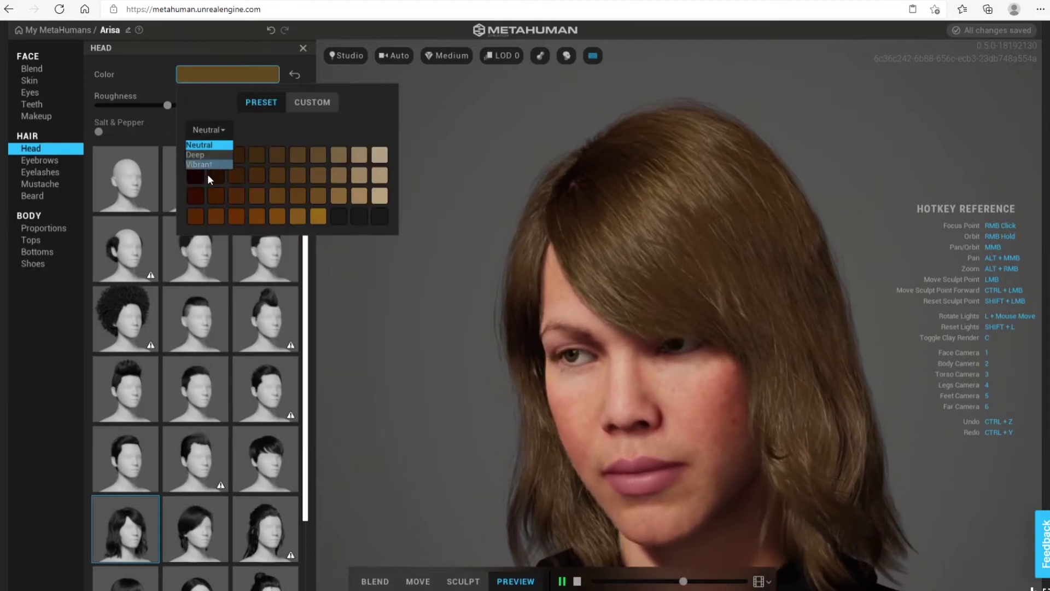
{"action": "left_click", "coordinate": [213, 161]}
{"action": "left_click", "coordinate": [212, 130]}
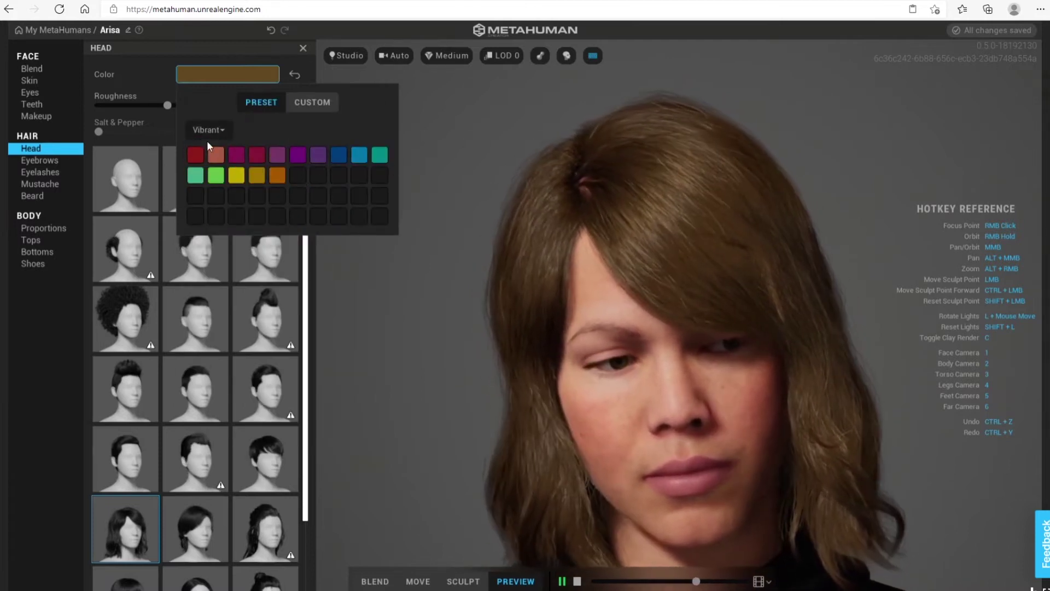
- Try Vibrant golden yellow, green, red, purple and teal hair dyes
{"action": "left_click", "coordinate": [253, 176]}
{"action": "left_click", "coordinate": [196, 175]}
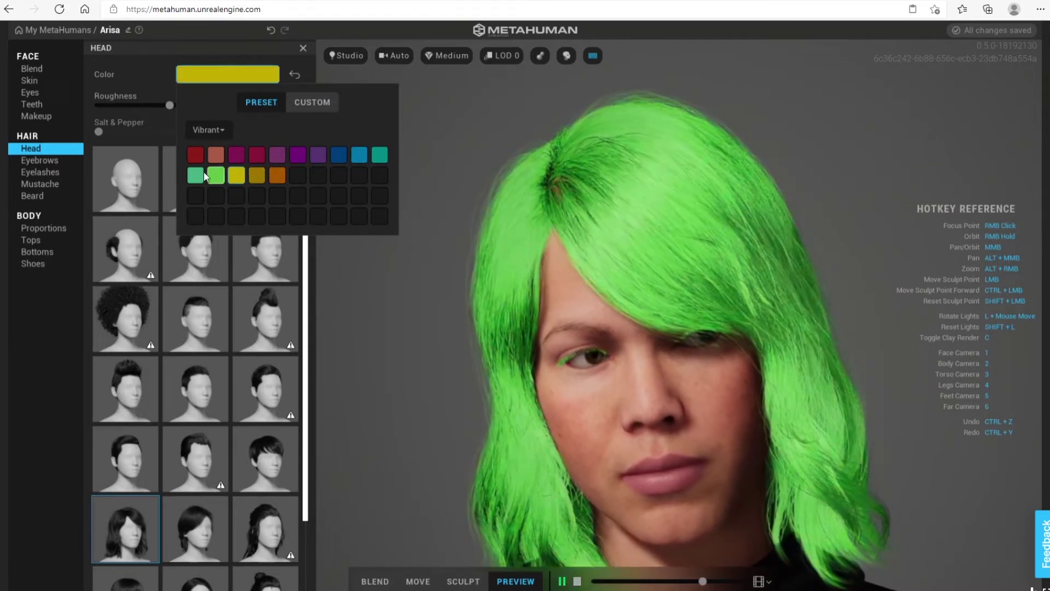
{"action": "left_click", "coordinate": [195, 155]}
{"action": "left_click", "coordinate": [318, 155]}
{"action": "left_click", "coordinate": [380, 155]}
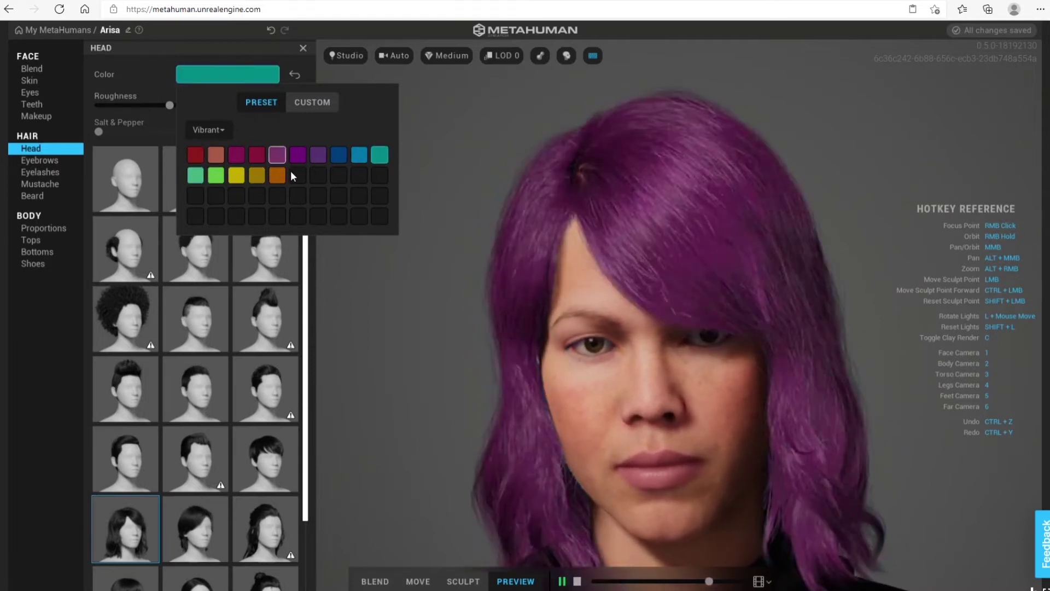
- Switch to the Deep palette and settle on dark purple after trying dark green
{"action": "left_click", "coordinate": [208, 130]}
{"action": "left_click", "coordinate": [210, 156]}
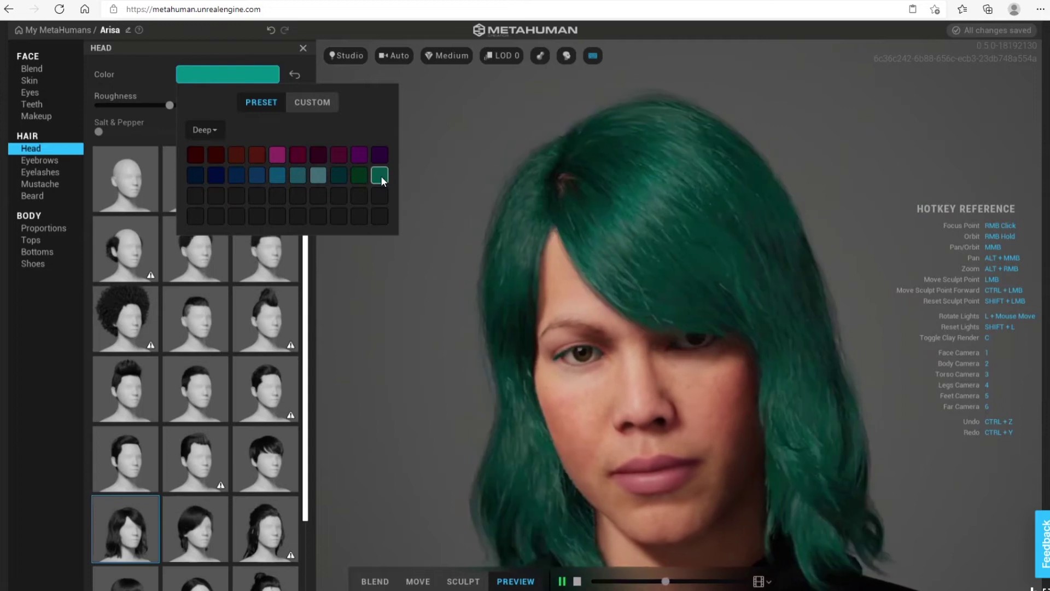
{"action": "left_click", "coordinate": [359, 175]}
{"action": "left_click", "coordinate": [318, 156]}
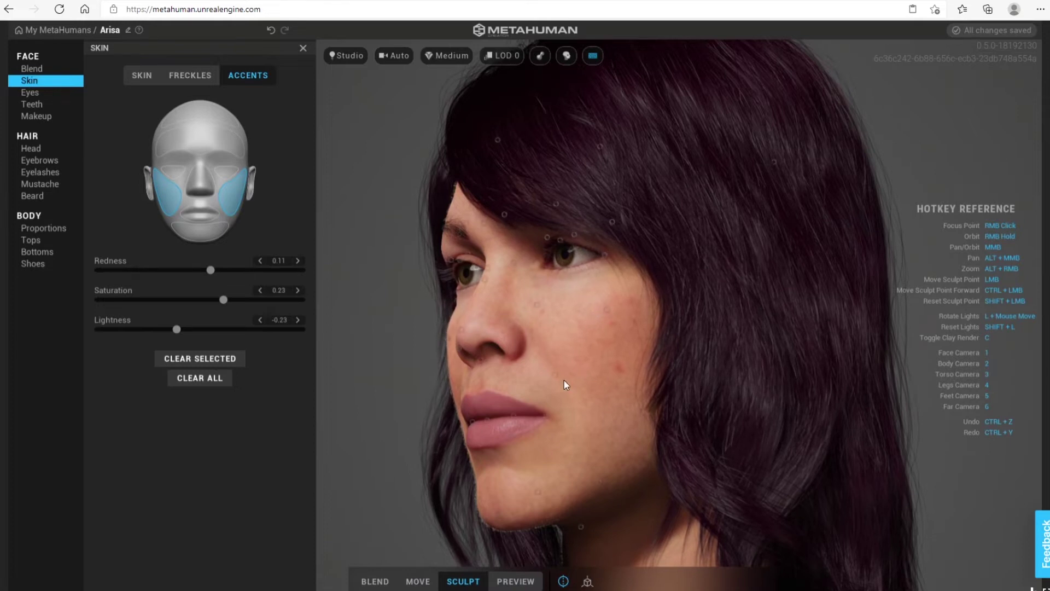
- Sculpt Arisa's lower cheek, outer eye corner and cheek contour, then show body proportions
{"action": "mouse_move", "coordinate": [562, 373]}
{"action": "left_mouse_down"}
{"action": "mouse_move", "coordinate": [582, 370]}
{"action": "mouse_move", "coordinate": [553, 383]}
{"action": "left_mouse_up"}
{"action": "left_click_drag", "start_coordinate": [549, 240], "coordinate": [545, 225]}
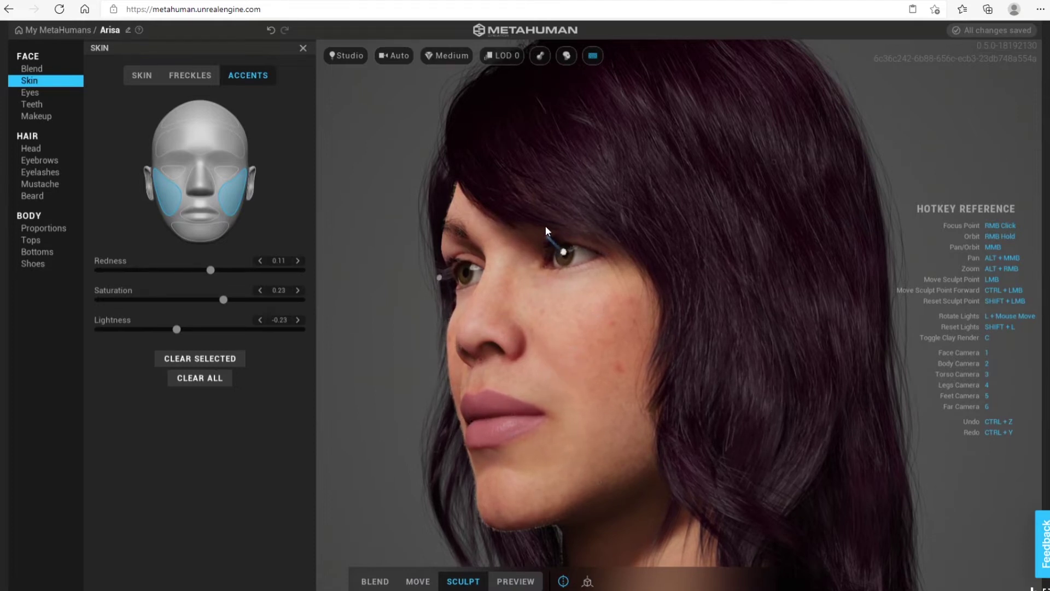
{"action": "left_click_drag", "start_coordinate": [606, 310], "coordinate": [608, 309]}
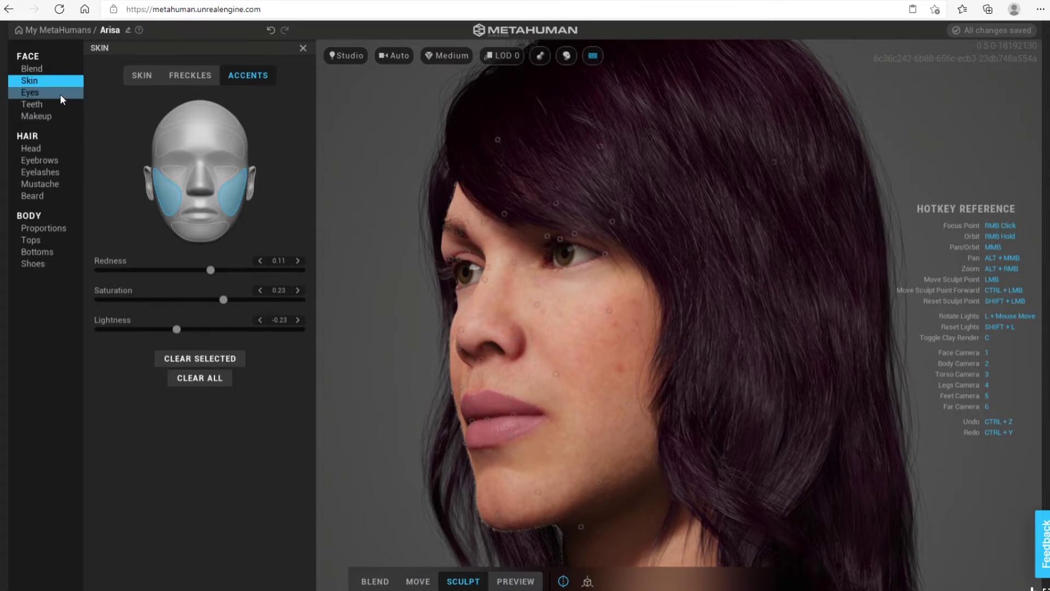
{"action": "left_click", "coordinate": [58, 227]}
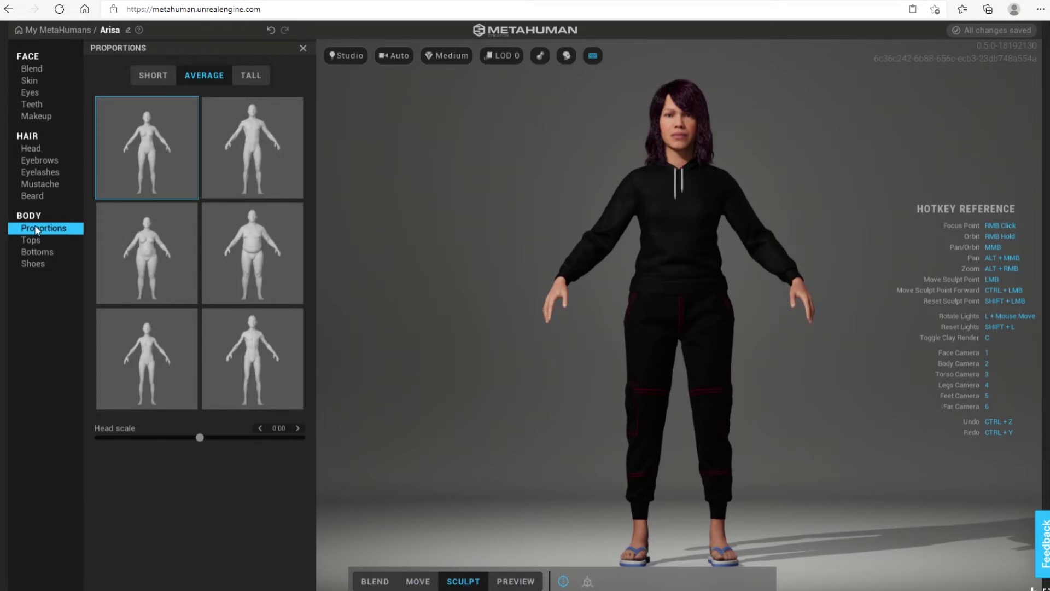
- Try muscular and heavier bodies, then pick the Short body with head scale 1.00
{"action": "left_click", "coordinate": [256, 140]}
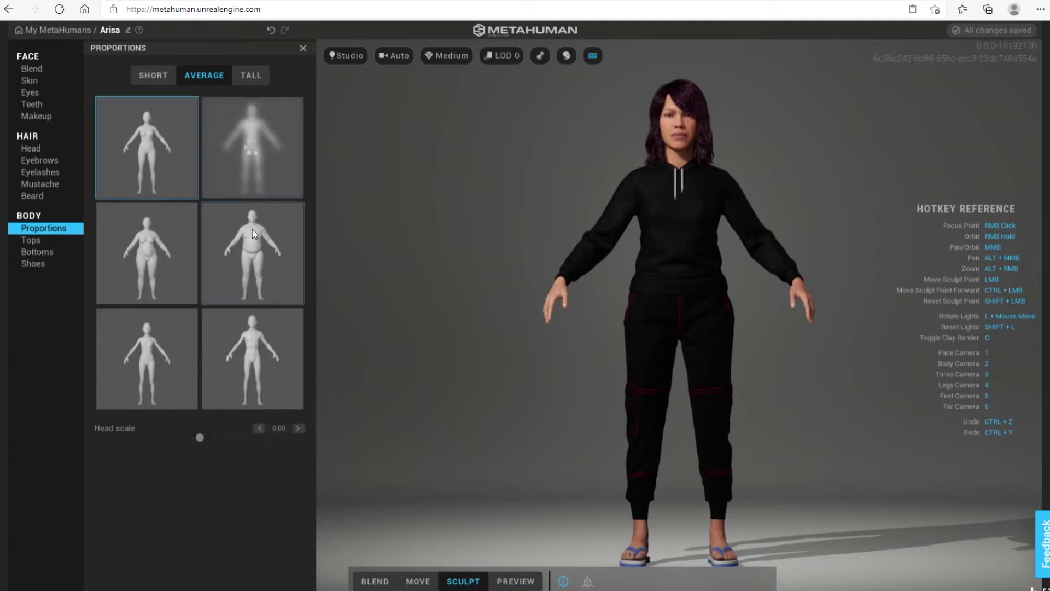
{"action": "left_click", "coordinate": [159, 244]}
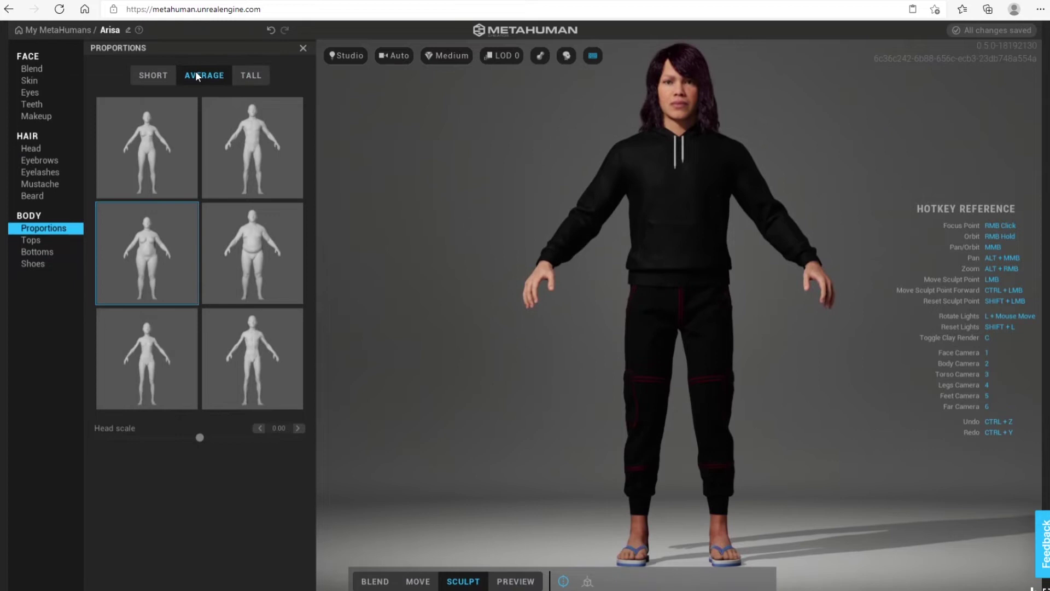
{"action": "left_click", "coordinate": [269, 208]}
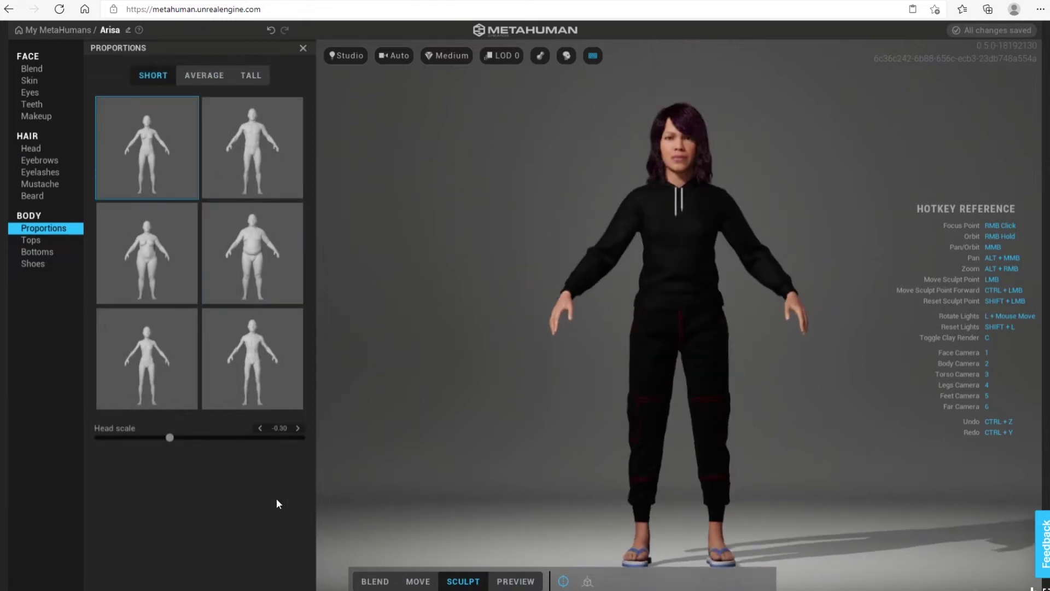
{"action": "mouse_move", "coordinate": [175, 437]}
{"action": "left_mouse_down"}
{"action": "mouse_move", "coordinate": [227, 437]}
{"action": "mouse_move", "coordinate": [102, 440]}
{"action": "mouse_move", "coordinate": [297, 444]}
{"action": "mouse_move", "coordinate": [96, 440]}
{"action": "mouse_move", "coordinate": [261, 453]}
{"action": "mouse_move", "coordinate": [243, 455]}
{"action": "mouse_move", "coordinate": [91, 446]}
{"action": "mouse_move", "coordinate": [387, 455]}
{"action": "mouse_move", "coordinate": [127, 446]}
{"action": "mouse_move", "coordinate": [335, 462]}
{"action": "mouse_move", "coordinate": [242, 452]}
{"action": "left_mouse_up"}
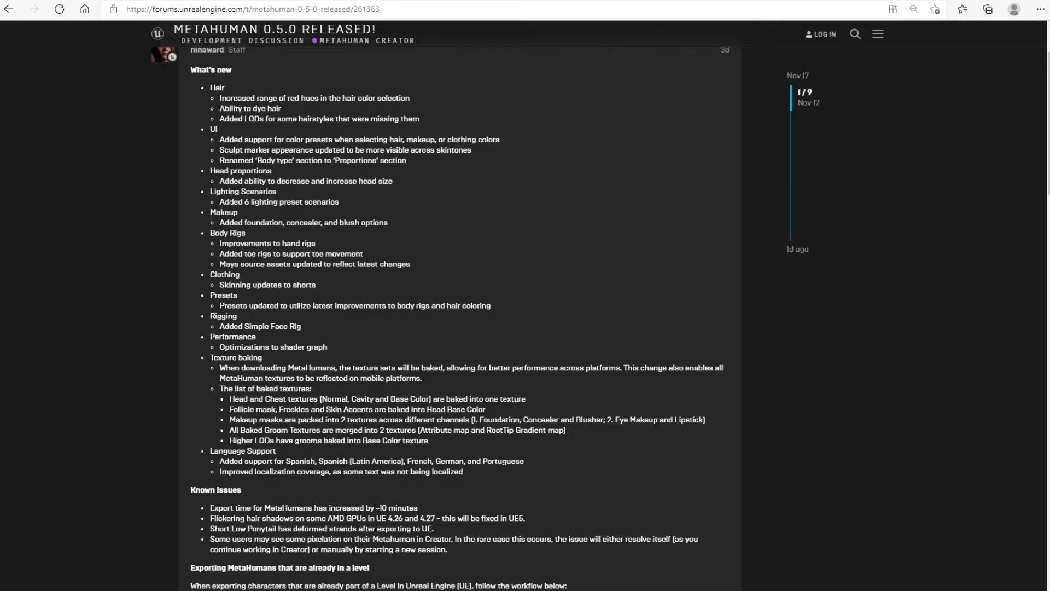
- Highlight the 'Added 6 lighting preset scenarios' release note line
{"action": "left_click_drag", "start_coordinate": [225, 201], "coordinate": [302, 202]}
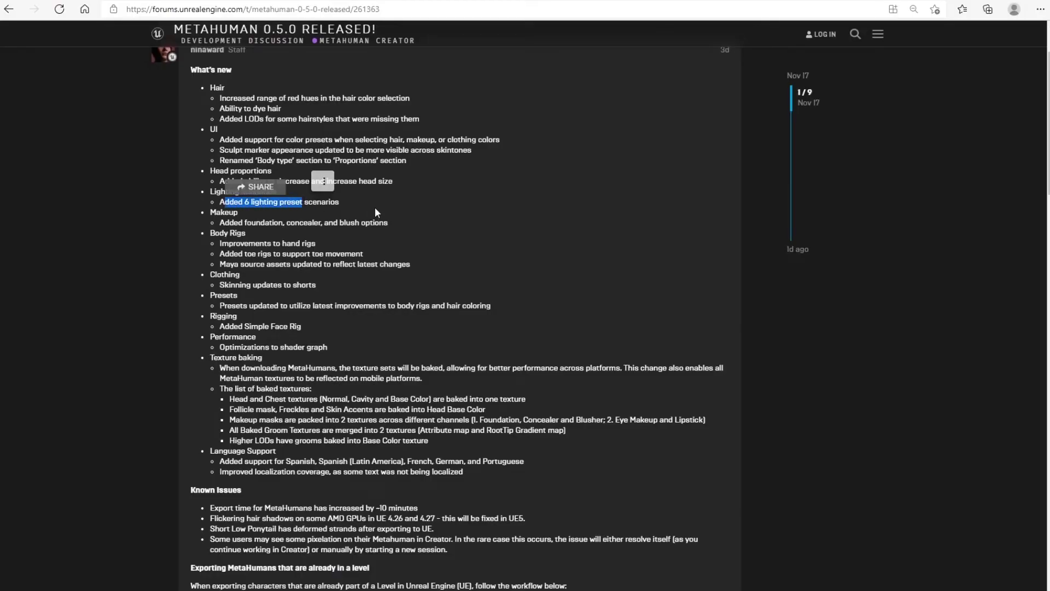
{"action": "left_click", "coordinate": [376, 206]}
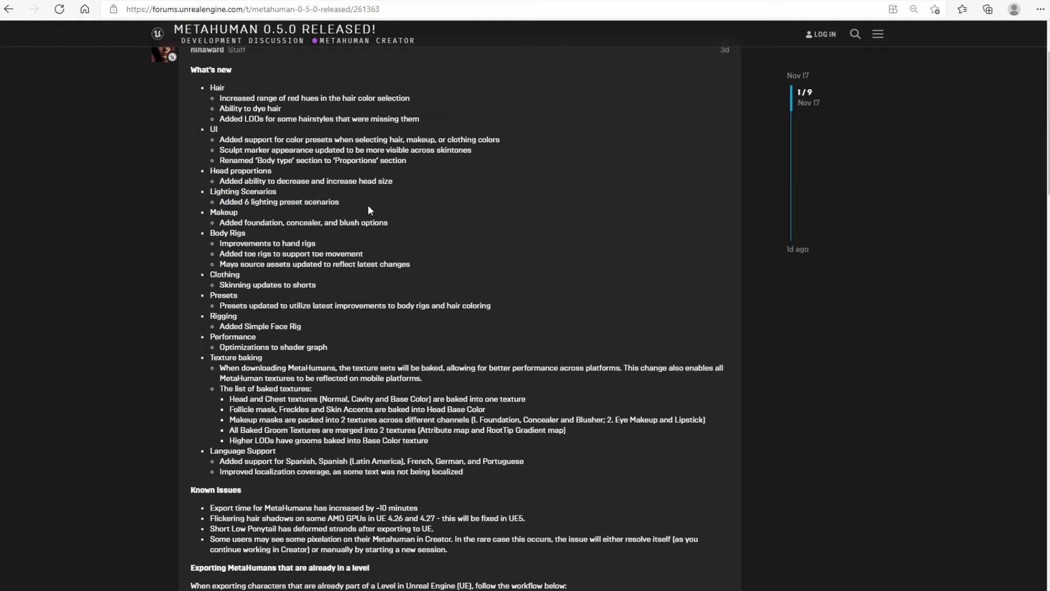
{"action": "left_click_drag", "start_coordinate": [367, 204], "coordinate": [216, 198]}
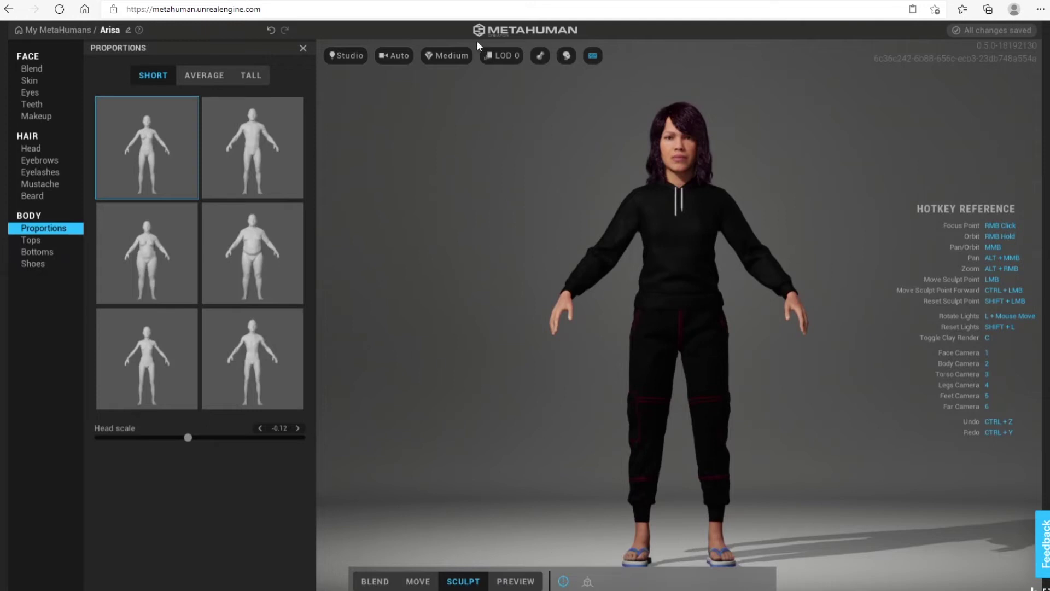
- Try Indoor, Silhouette, Split and Fireside lighting, rotating the lights with L
{"action": "left_click", "coordinate": [350, 57]}
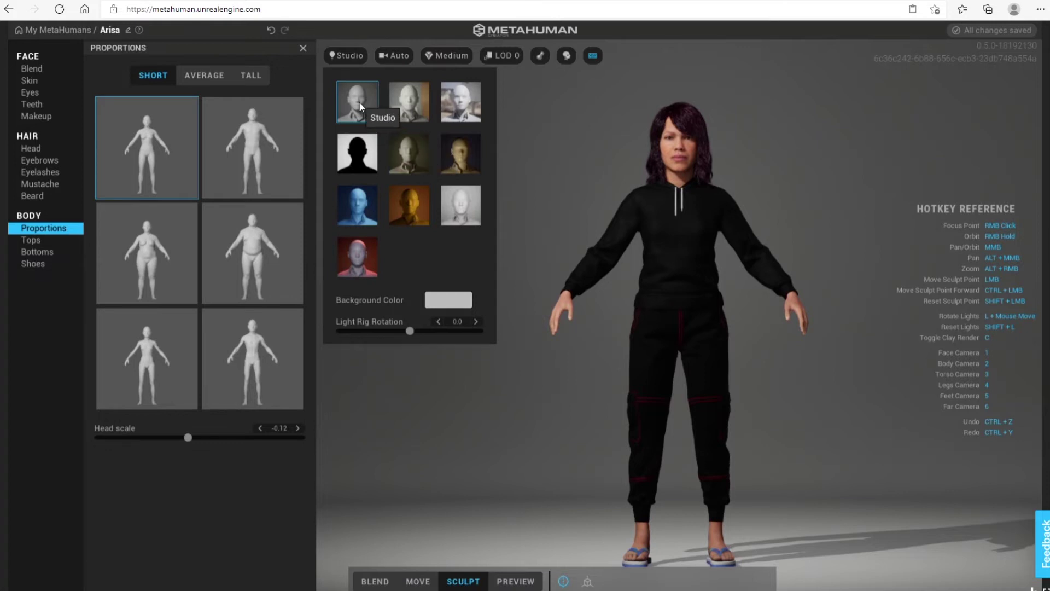
{"action": "left_click", "coordinate": [460, 105]}
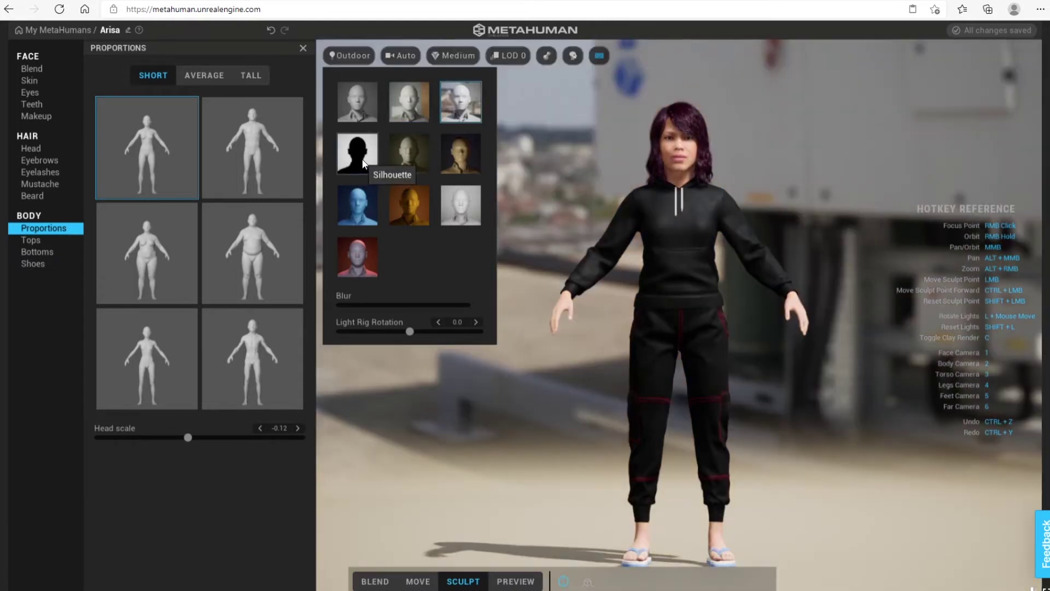
{"action": "left_click", "coordinate": [364, 163]}
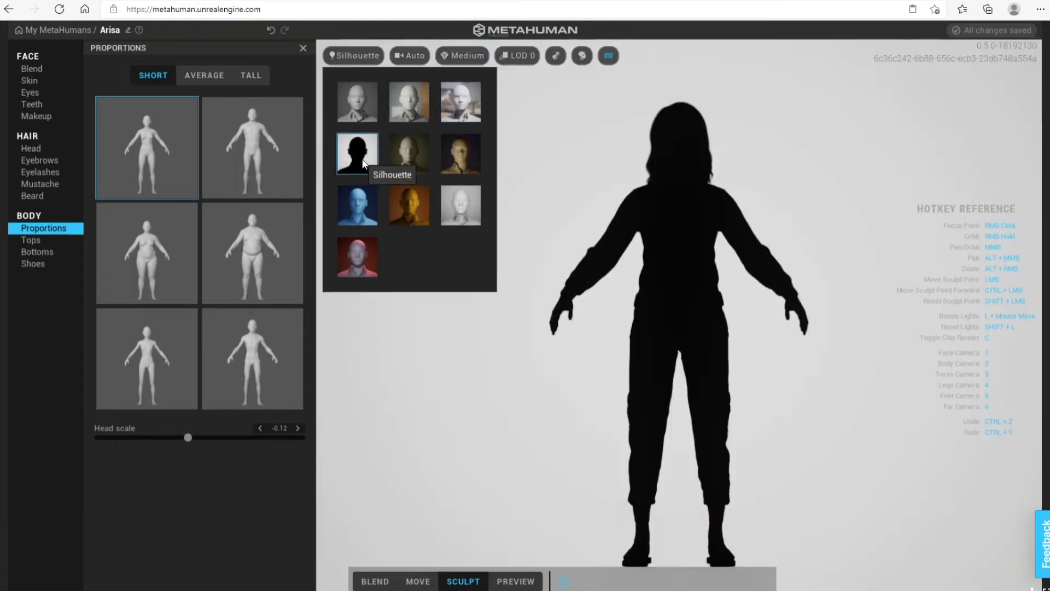
{"action": "left_click", "coordinate": [396, 156]}
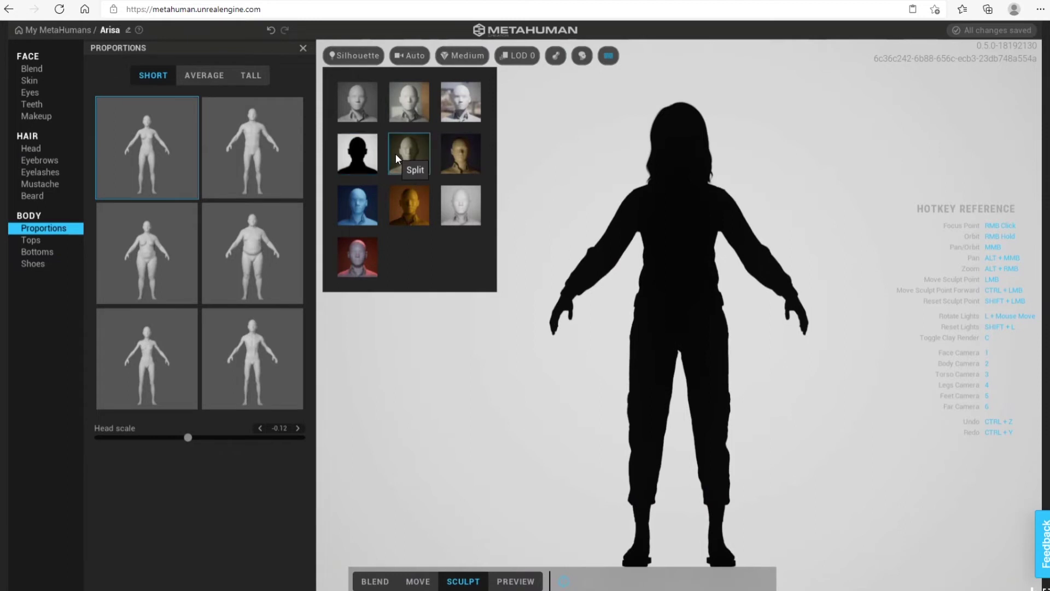
{"action": "key", "text": "l"}
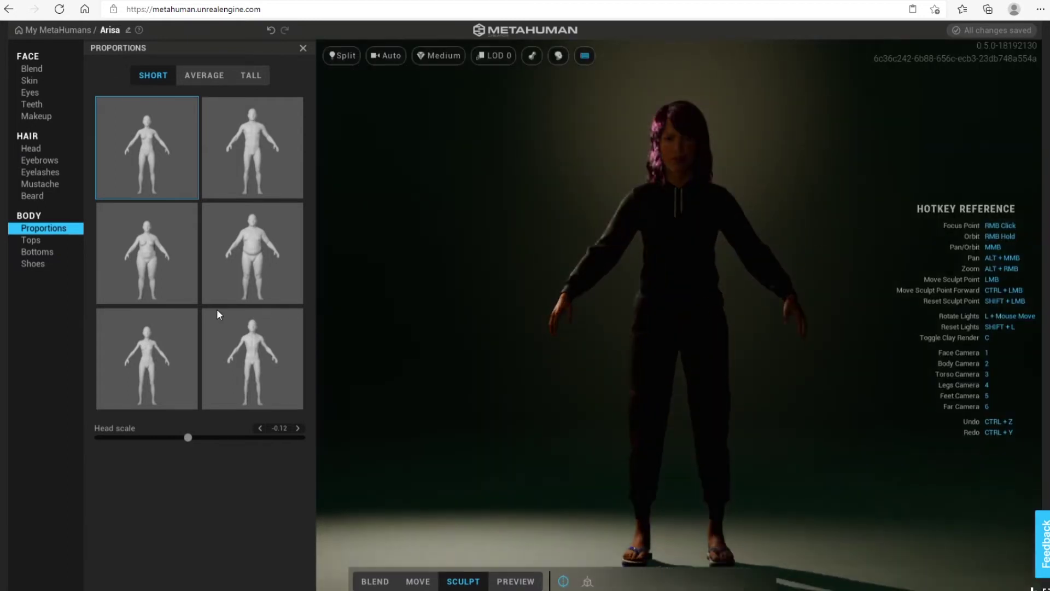
{"action": "left_click", "coordinate": [342, 55]}
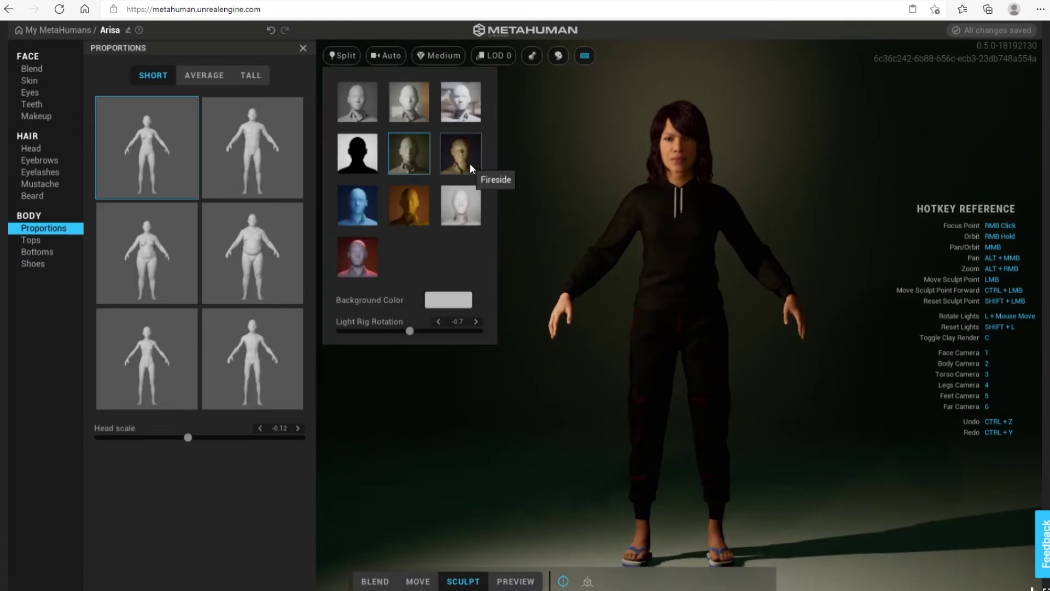
{"action": "left_click", "coordinate": [470, 163]}
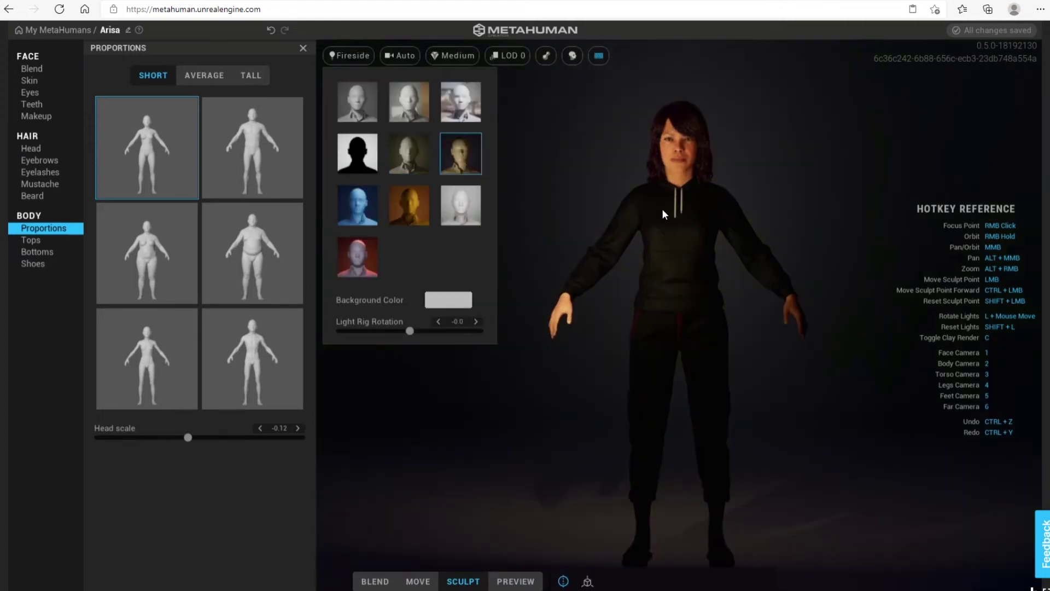
{"action": "key", "text": "l"}
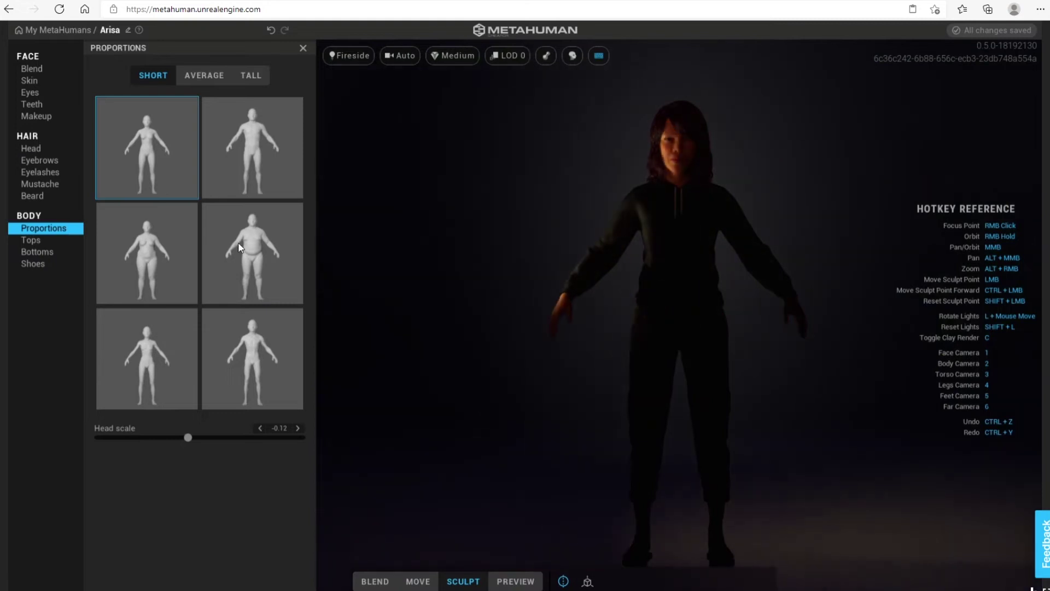
- Relight Arisa with Moonlight, Tungsten, Portrait, then Red Lantern presets
{"action": "left_click", "coordinate": [349, 55]}
{"action": "left_click", "coordinate": [357, 205]}
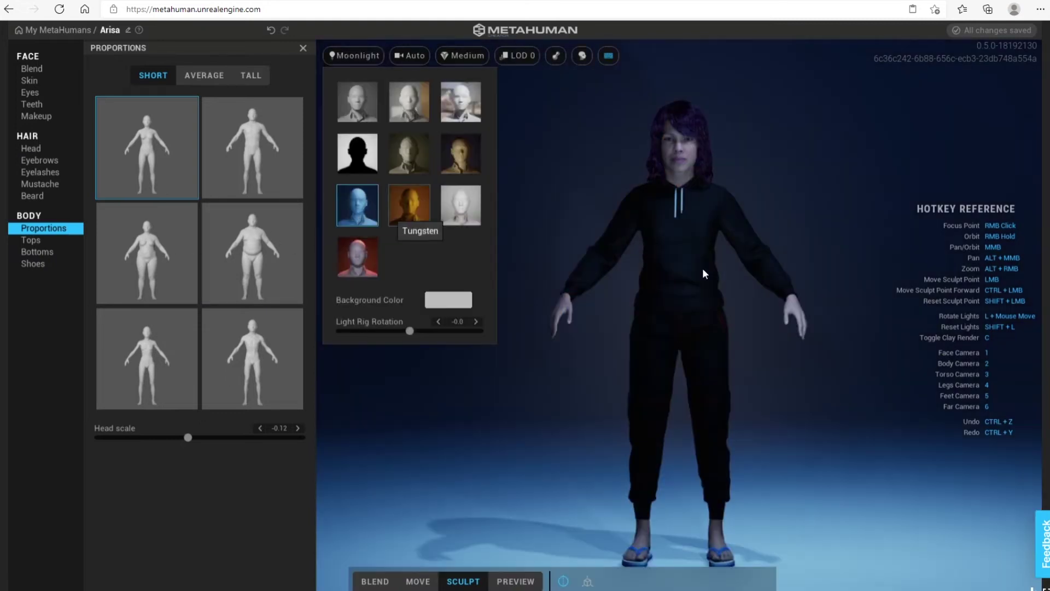
{"action": "left_click", "coordinate": [760, 289]}
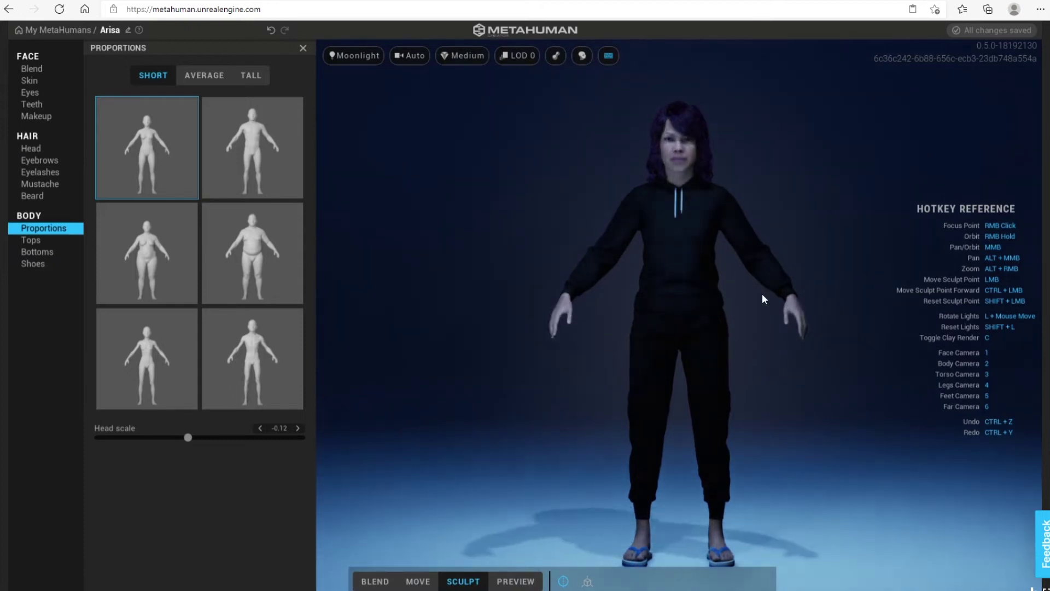
{"action": "left_click", "coordinate": [352, 55]}
{"action": "left_click", "coordinate": [409, 205]}
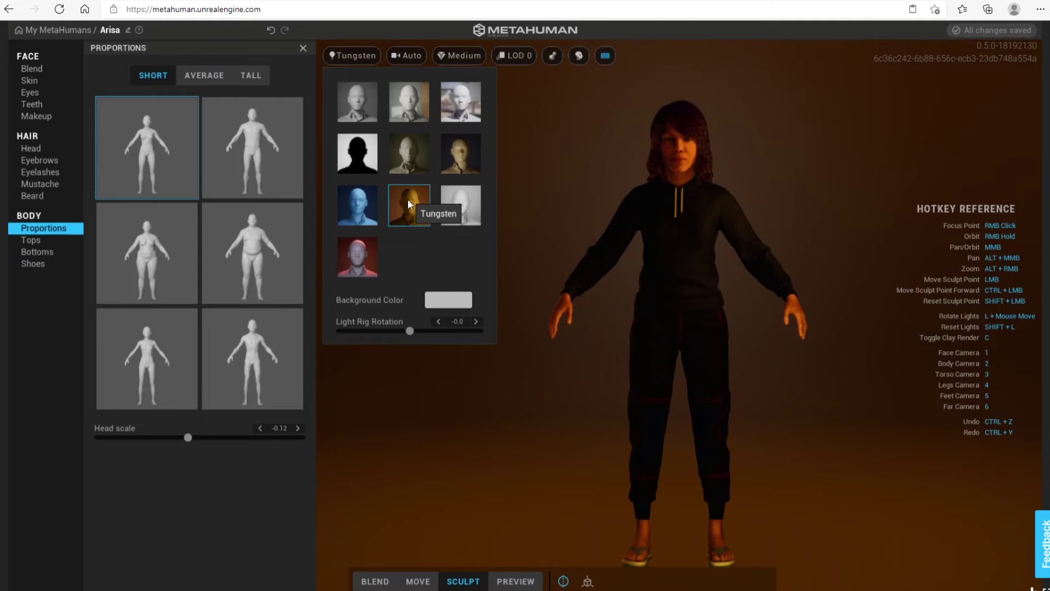
{"action": "left_click", "coordinate": [720, 277]}
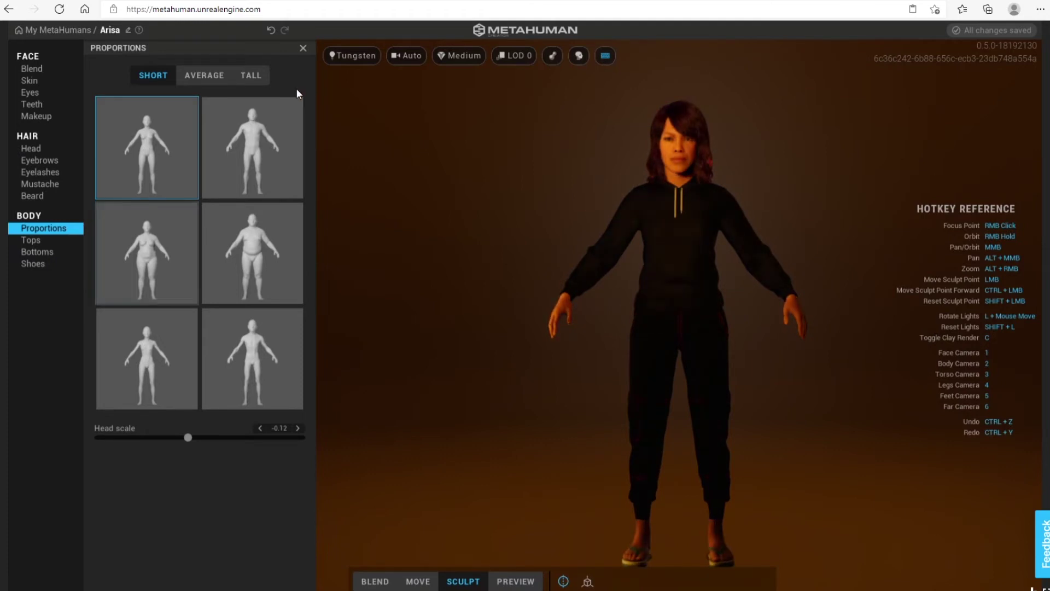
{"action": "left_click", "coordinate": [353, 55]}
{"action": "left_click", "coordinate": [458, 203]}
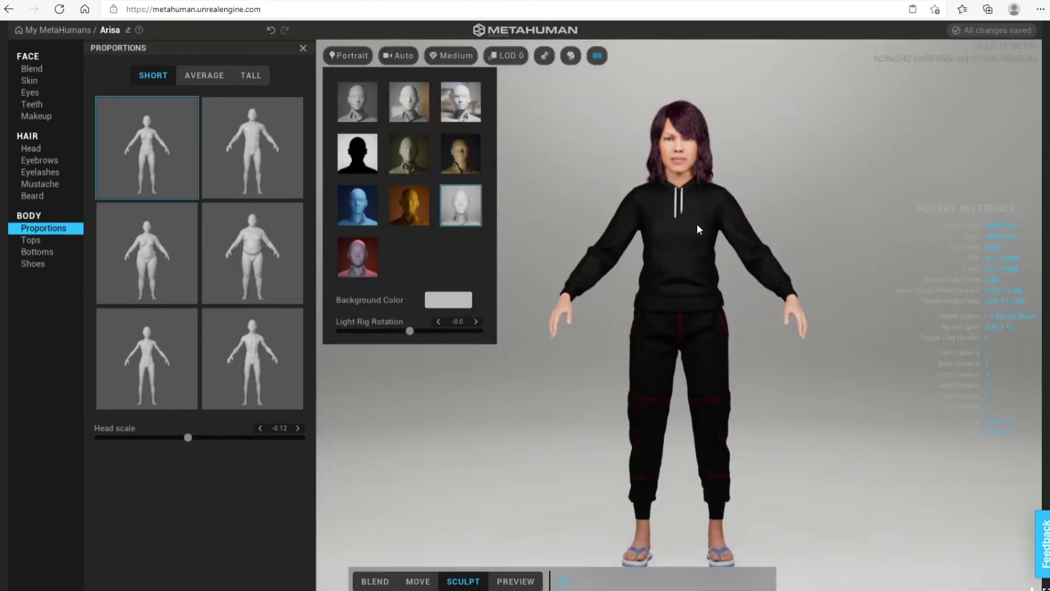
{"action": "left_click", "coordinate": [349, 55]}
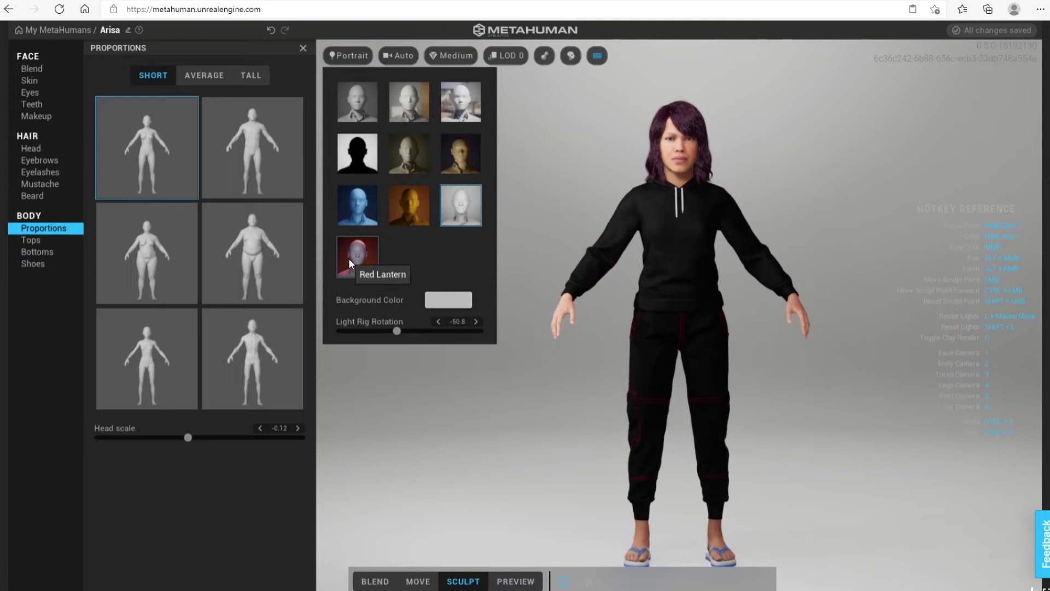
{"action": "left_click", "coordinate": [349, 258]}
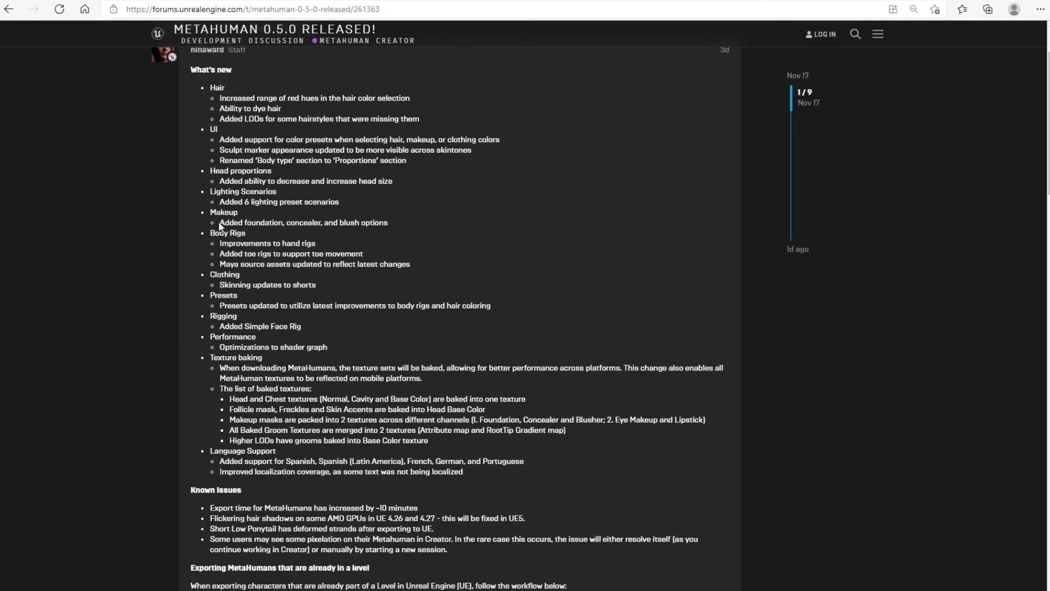
- Highlight the release notes on foundation, concealer and blush makeup options
{"action": "left_click_drag", "start_coordinate": [221, 223], "coordinate": [390, 225]}
{"action": "left_click", "coordinate": [301, 225]}
{"action": "left_click", "coordinate": [394, 257]}
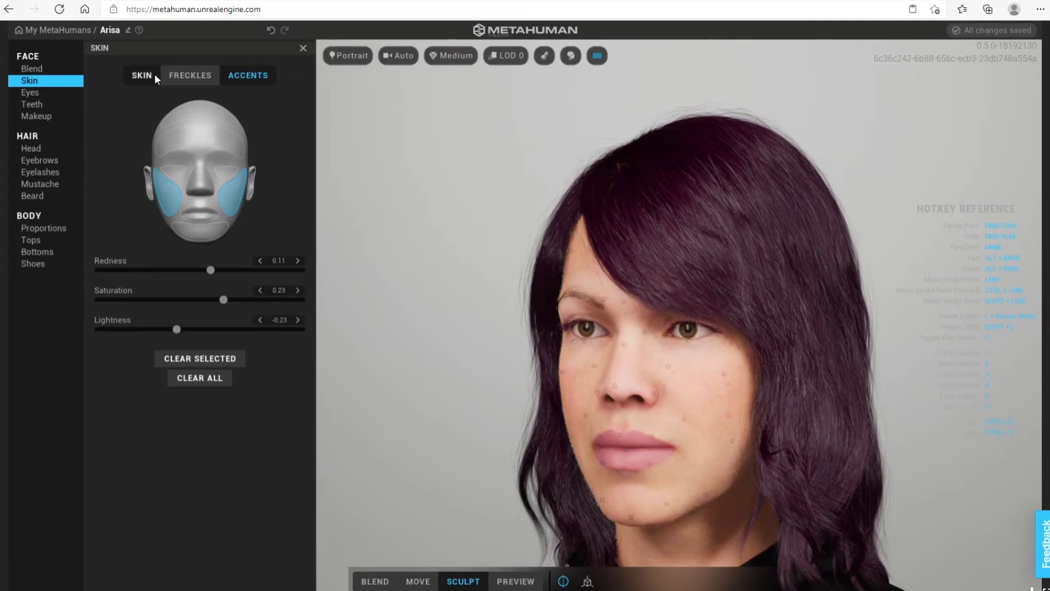
- Enable foundation under Makeup and try bottom-left, bottom-row fourth and top-left shades
{"action": "left_click", "coordinate": [154, 74]}
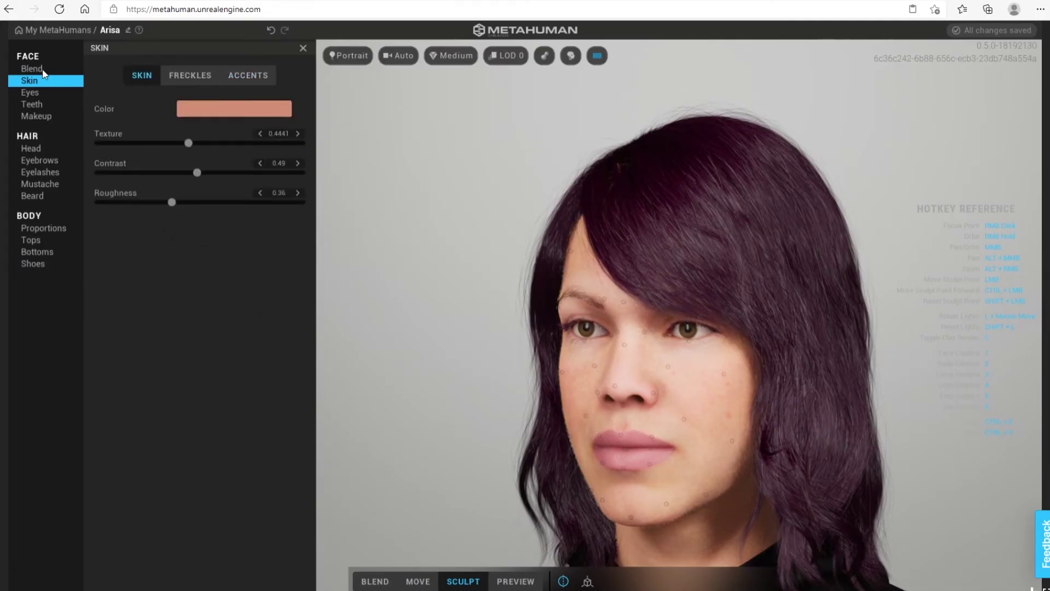
{"action": "left_click", "coordinate": [31, 69]}
{"action": "left_click", "coordinate": [32, 91]}
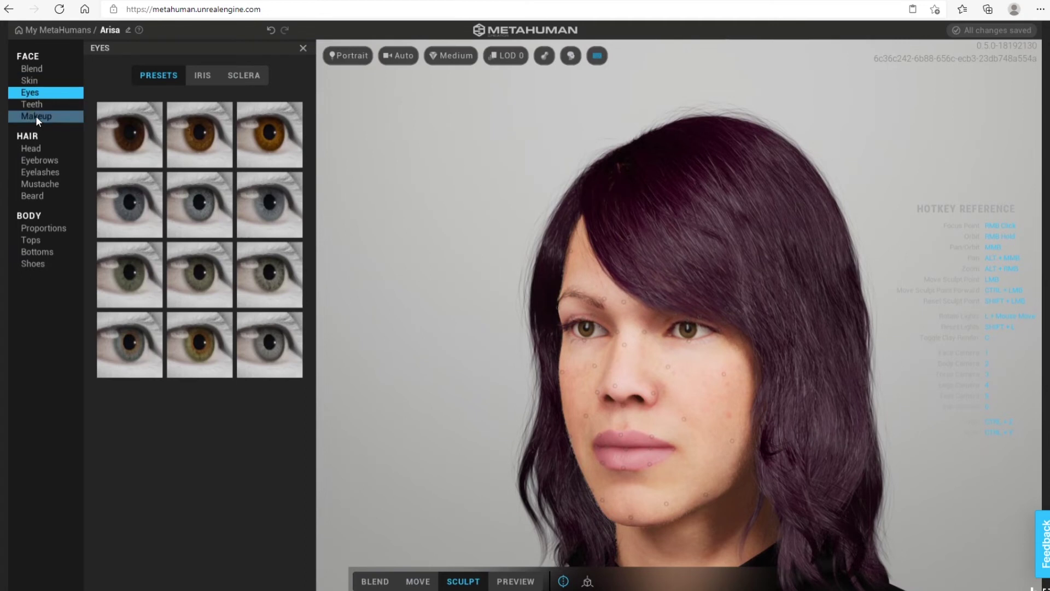
{"action": "left_click", "coordinate": [35, 116]}
{"action": "left_click", "coordinate": [130, 103]}
{"action": "left_click", "coordinate": [156, 166]}
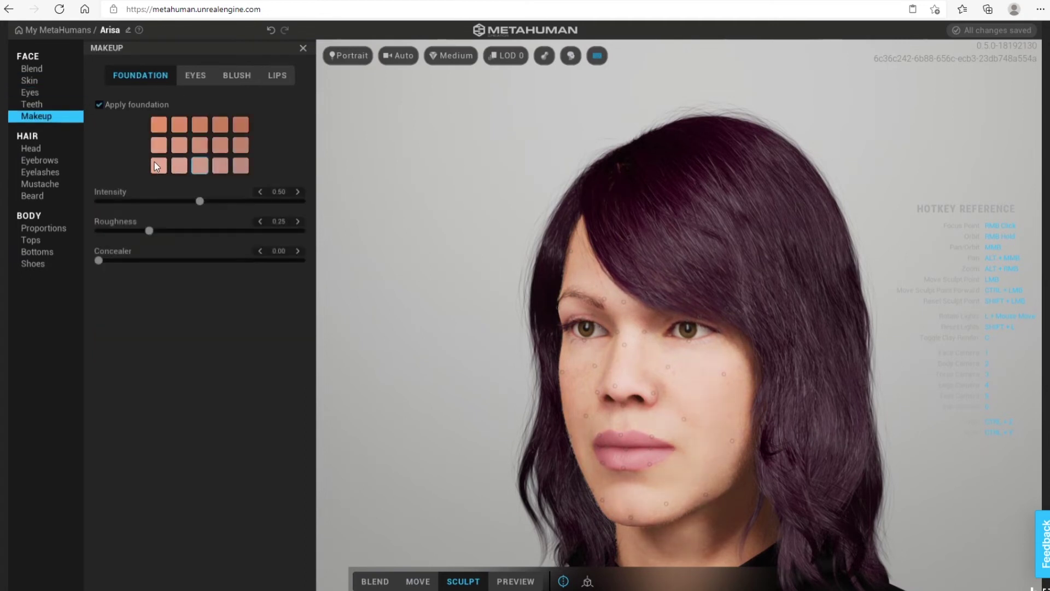
{"action": "left_click", "coordinate": [220, 165]}
{"action": "left_click", "coordinate": [158, 126]}
{"action": "left_click", "coordinate": [98, 105]}
{"action": "left_click", "coordinate": [99, 105]}
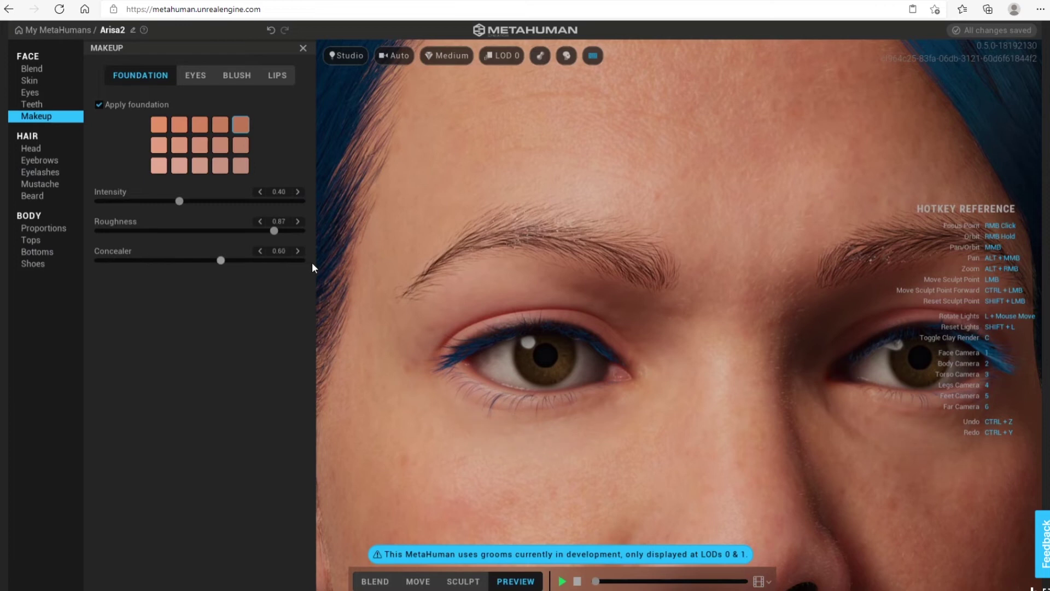
- Set the concealer to 0 and give the cheeks an Angled blush at intensity 0.57
{"action": "left_click_drag", "start_coordinate": [131, 257], "coordinate": [97, 260]}
{"action": "mouse_move", "coordinate": [162, 261]}
{"action": "left_mouse_down"}
{"action": "mouse_move", "coordinate": [254, 260]}
{"action": "mouse_move", "coordinate": [96, 261]}
{"action": "mouse_move", "coordinate": [301, 260]}
{"action": "left_mouse_up"}
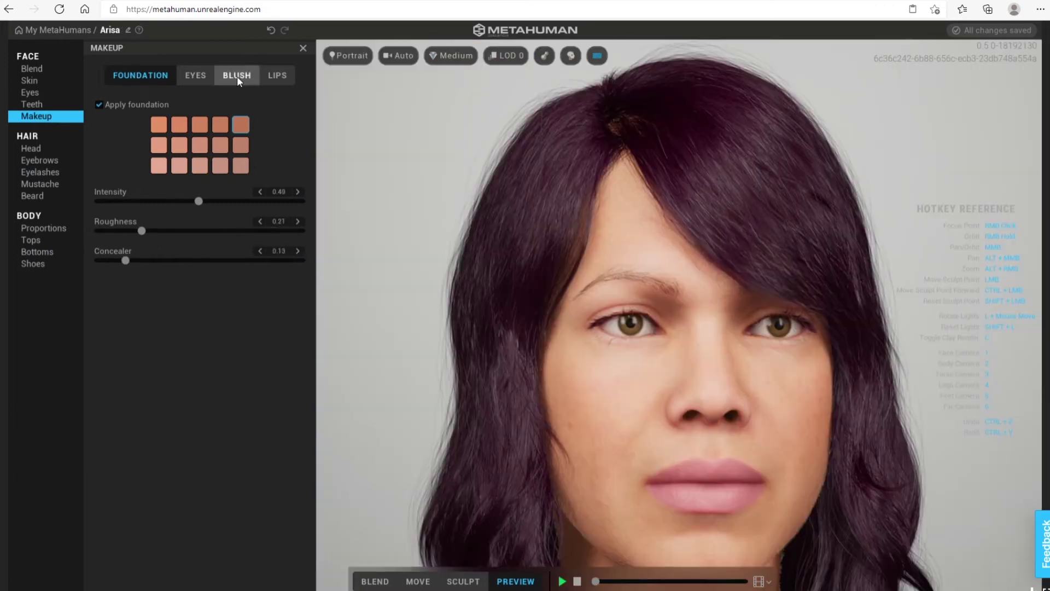
{"action": "left_click", "coordinate": [237, 76]}
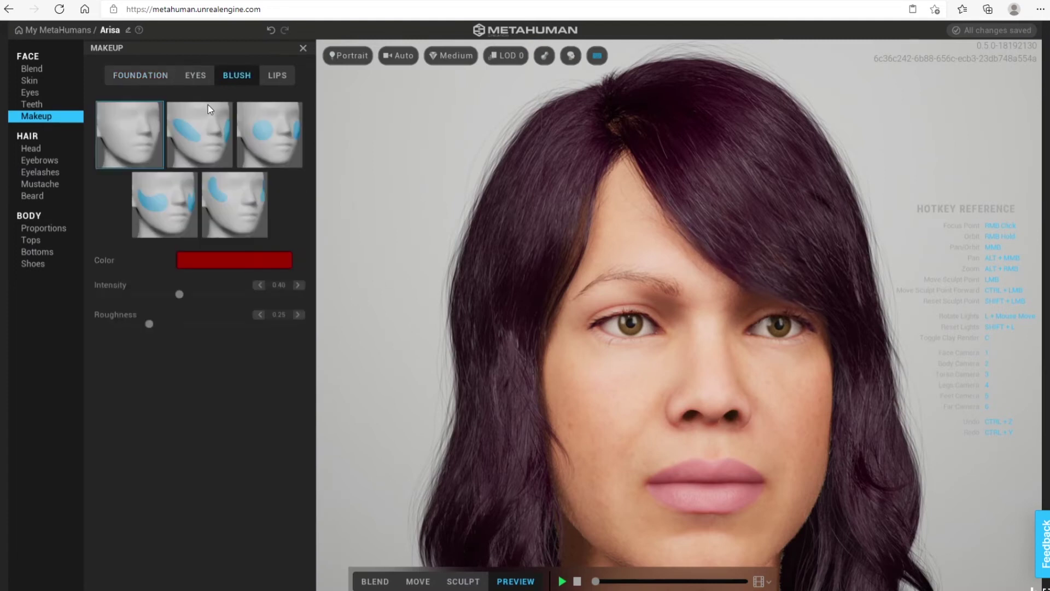
{"action": "left_click", "coordinate": [190, 145]}
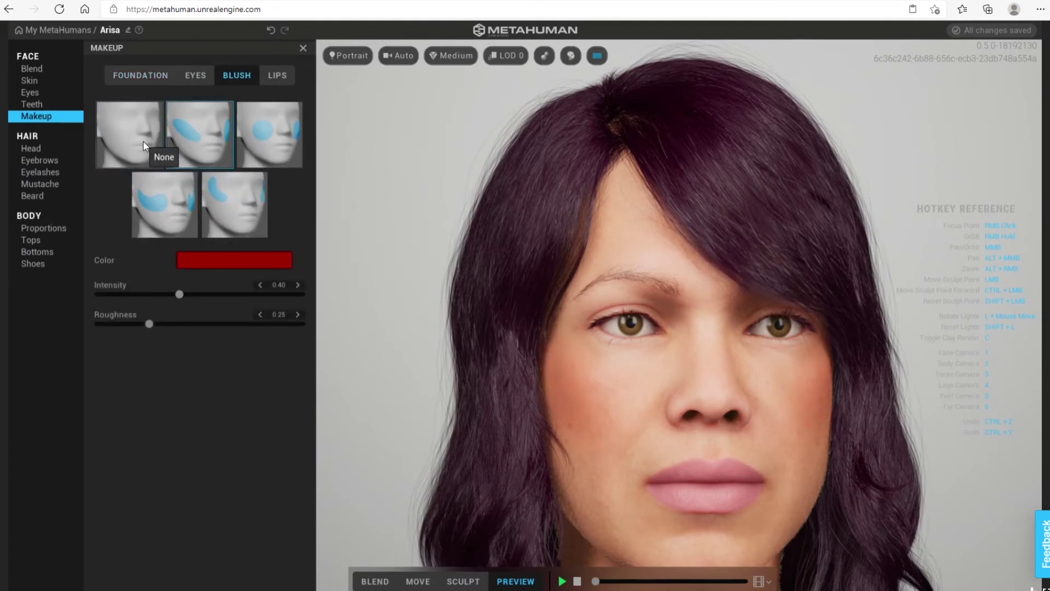
{"action": "mouse_move", "coordinate": [180, 294]}
{"action": "left_mouse_down"}
{"action": "mouse_move", "coordinate": [214, 294]}
{"action": "mouse_move", "coordinate": [181, 290]}
{"action": "left_mouse_up"}
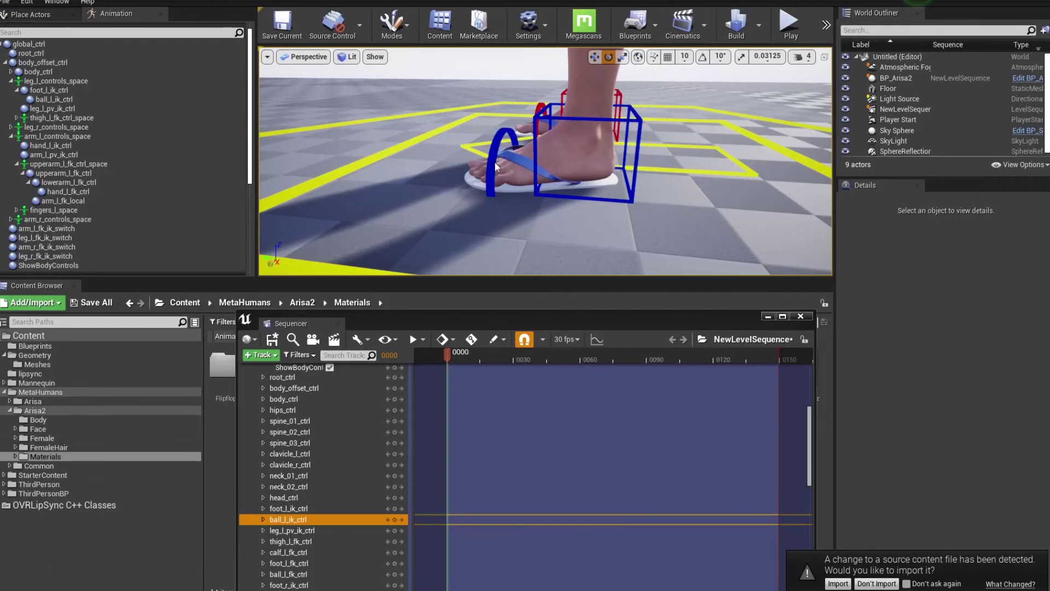
- Bend the left toes with ball_l_ik_ctrl, move them forward, then bend them sharply back
{"action": "mouse_move", "coordinate": [546, 161]}
{"action": "right_mouse_down"}
{"action": "mouse_move", "coordinate": [601, 164]}
{"action": "mouse_move", "coordinate": [557, 188]}
{"action": "right_mouse_up"}
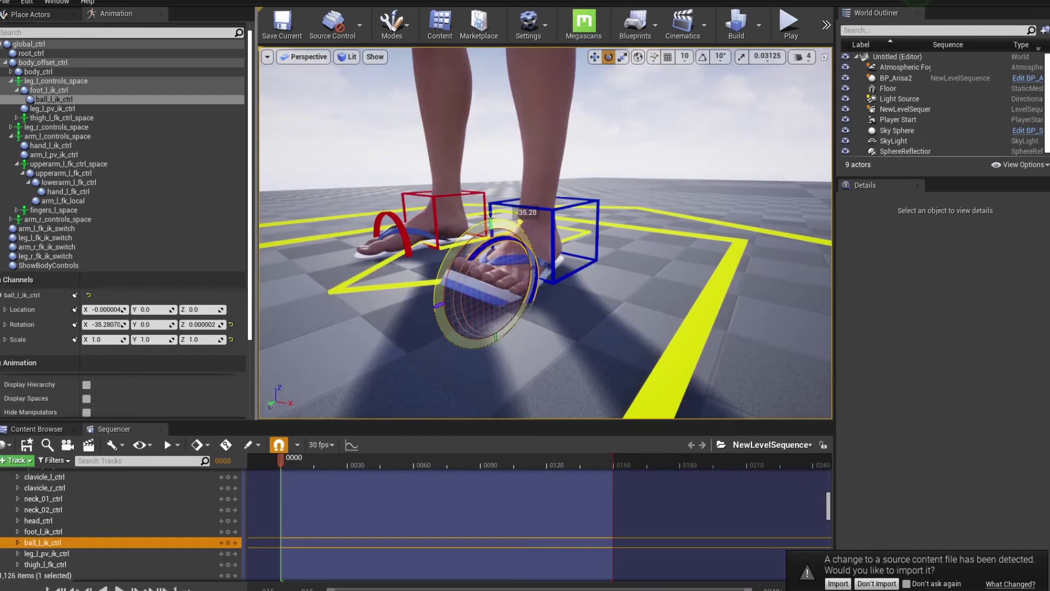
{"action": "left_click_drag", "start_coordinate": [495, 334], "coordinate": [472, 339]}
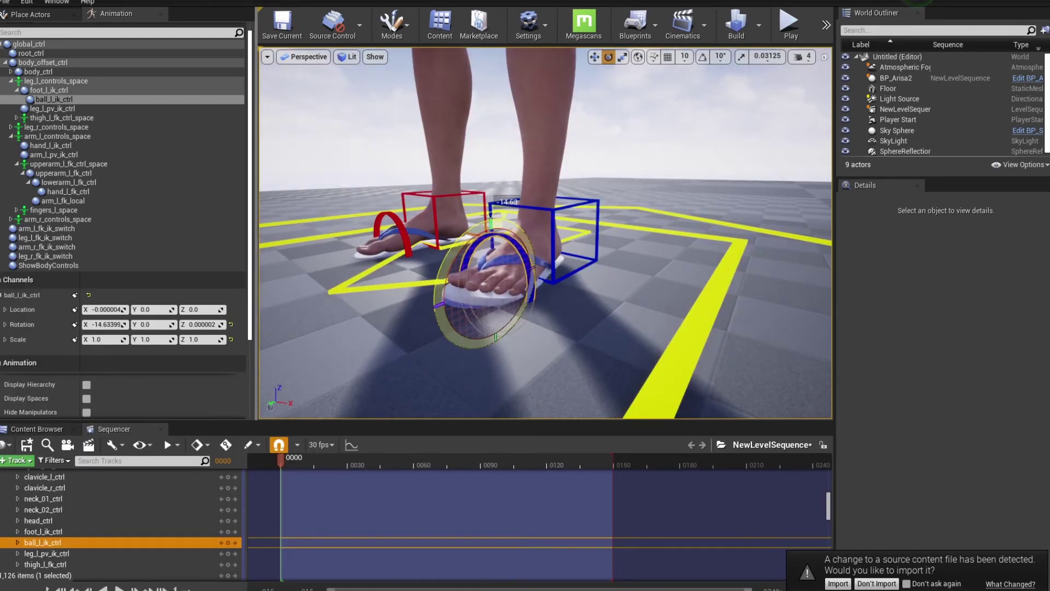
{"action": "key", "text": "w"}
{"action": "mouse_move", "coordinate": [470, 298]}
{"action": "left_mouse_down"}
{"action": "mouse_move", "coordinate": [369, 355]}
{"action": "mouse_move", "coordinate": [405, 334]}
{"action": "mouse_move", "coordinate": [579, 326]}
{"action": "mouse_move", "coordinate": [578, 290]}
{"action": "left_mouse_up"}
{"action": "key", "text": "e"}
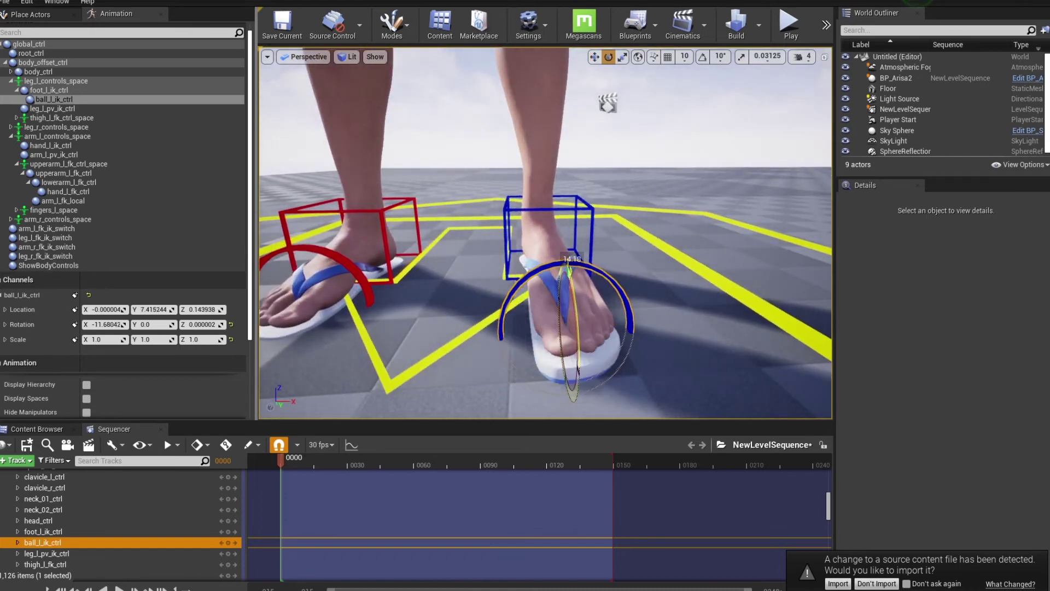
{"action": "mouse_move", "coordinate": [578, 290]}
{"action": "left_mouse_down"}
{"action": "mouse_move", "coordinate": [700, 269]}
{"action": "mouse_move", "coordinate": [547, 273]}
{"action": "left_mouse_up"}
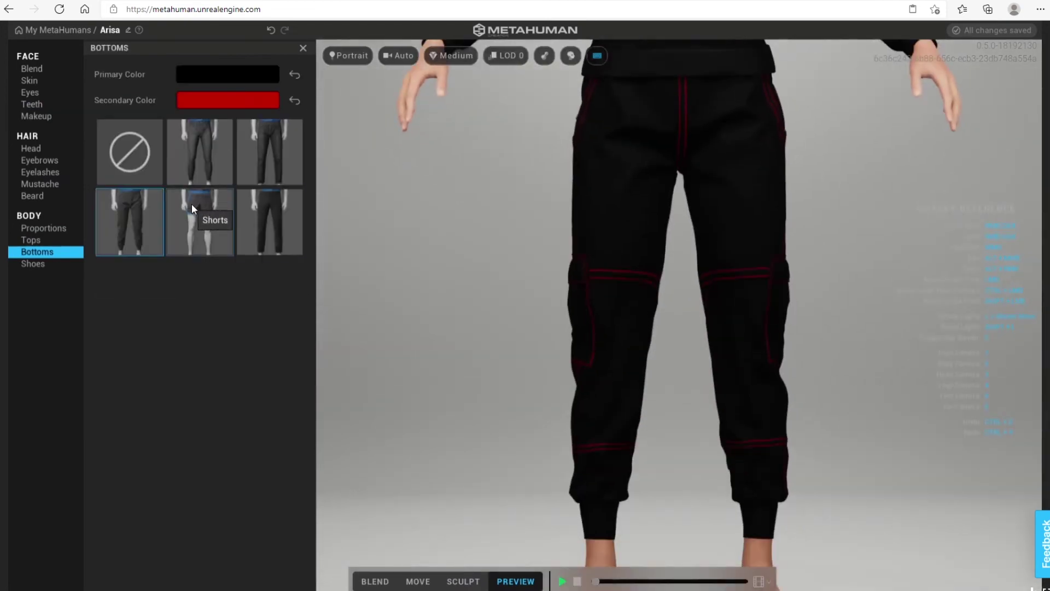
- Swap Arisa's trousers for the black red-trimmed Shorts and play the preview animation
{"action": "left_click", "coordinate": [191, 203]}
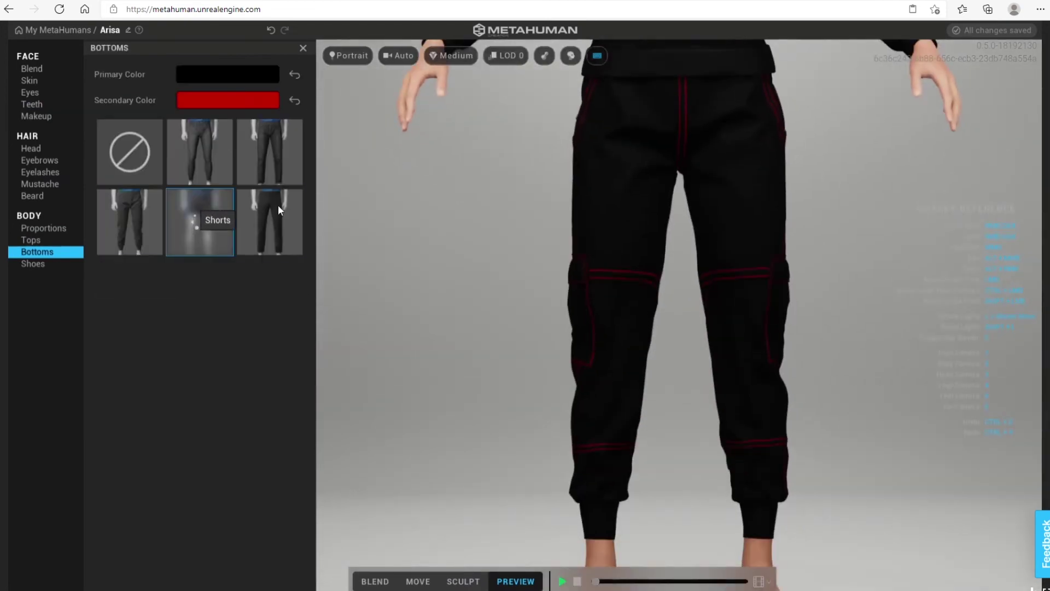
{"action": "left_click_drag", "start_coordinate": [736, 221], "coordinate": [363, 213]}
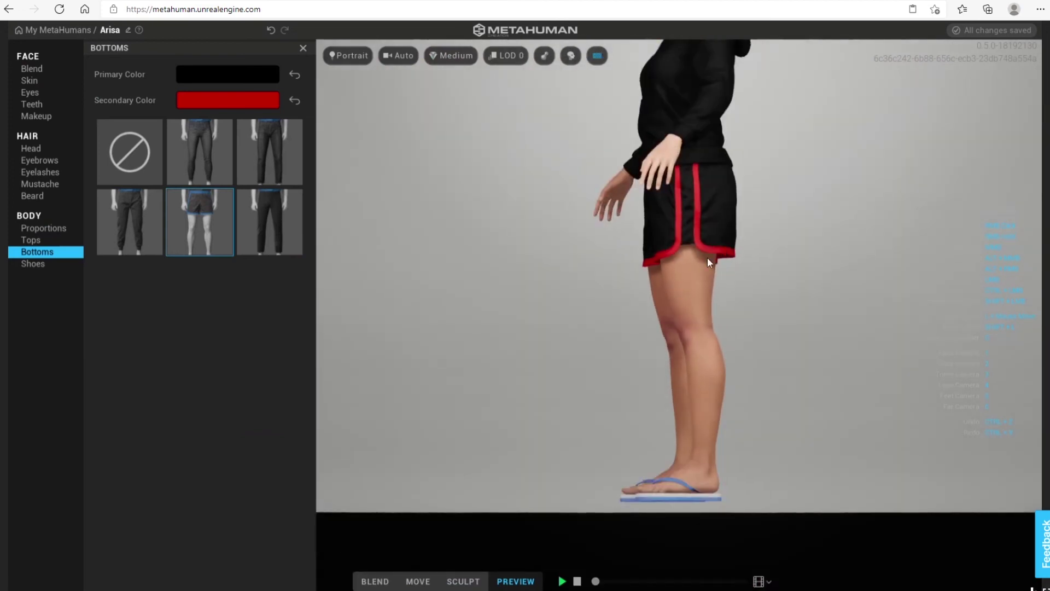
{"action": "left_click_drag", "start_coordinate": [689, 252], "coordinate": [855, 270]}
{"action": "left_click", "coordinate": [563, 580]}
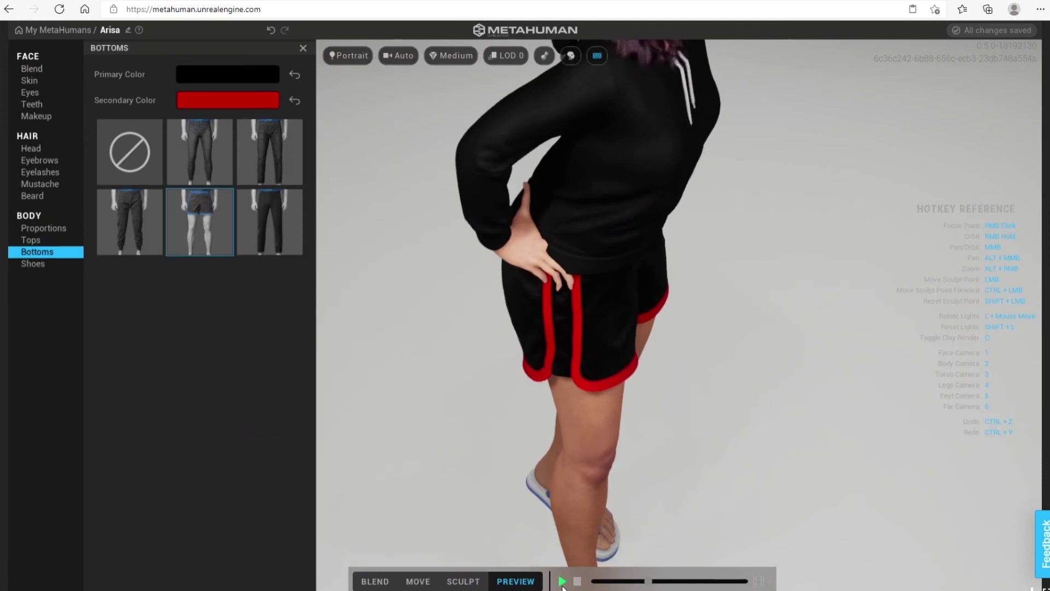
{"action": "left_click", "coordinate": [563, 583]}
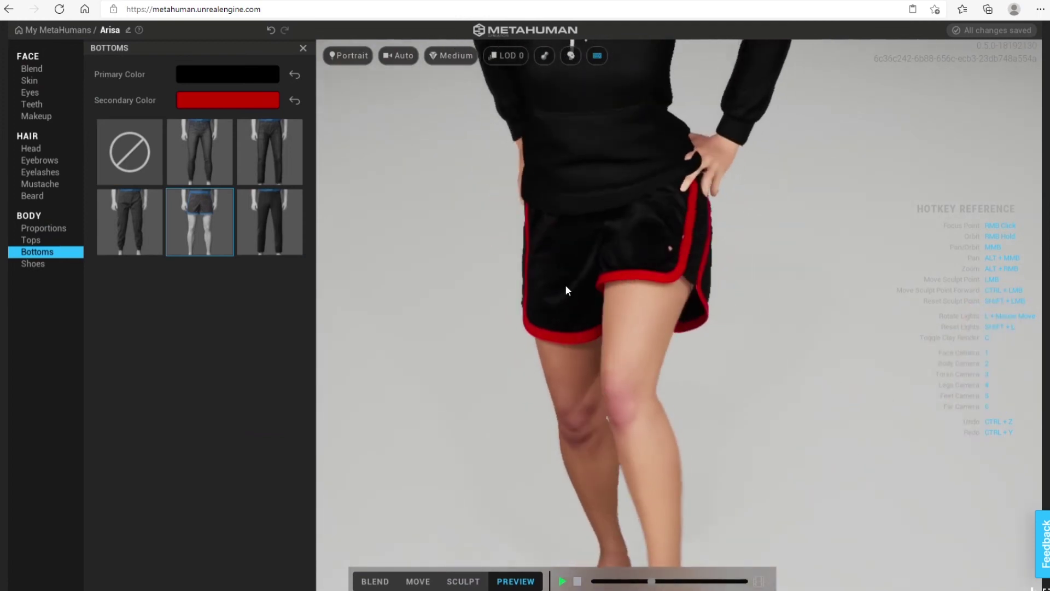
{"action": "scroll", "coordinate": [668, 268], "scroll_direction": "up", "scroll_amount": 5}
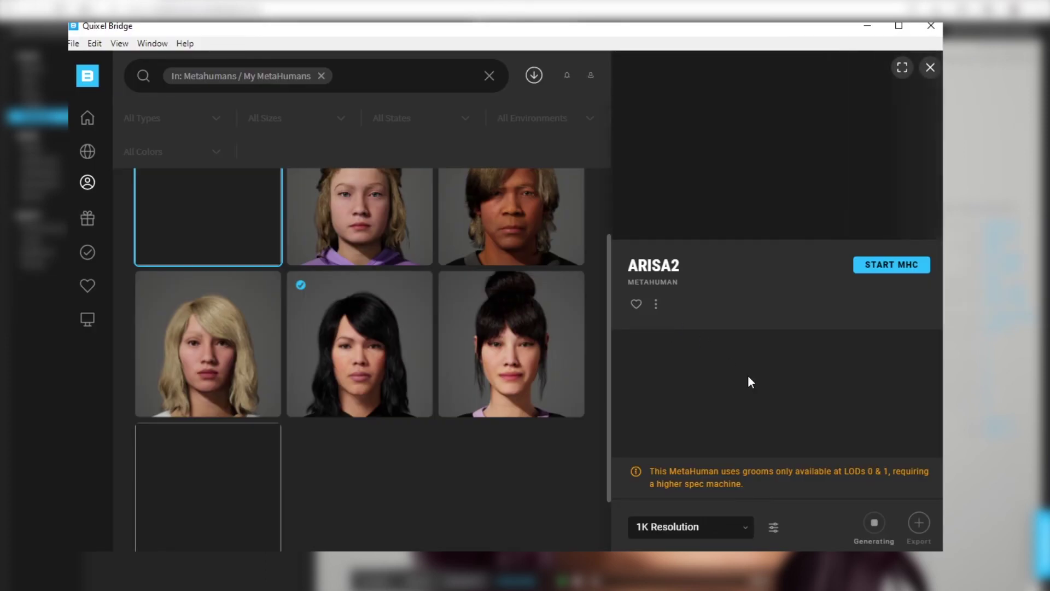
- Scroll while the 1K Arisa2 export finishes importing into Unreal Engine
{"action": "scroll", "coordinate": [481, 305], "scroll_direction": "up", "scroll_amount": 2}
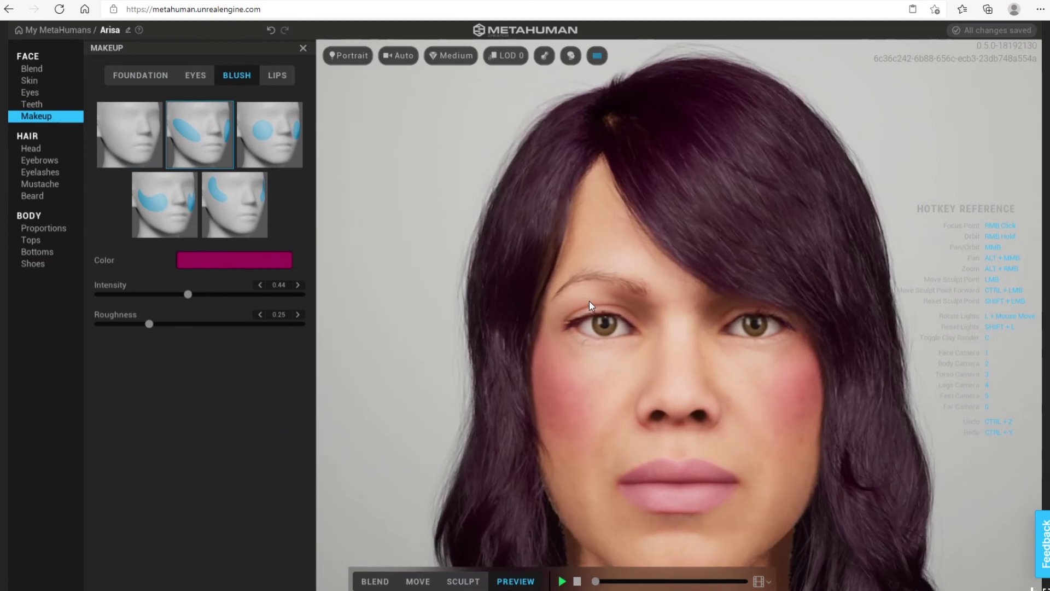
- Choose the None blush preset to clear the red from Arisa's cheeks
{"action": "left_click", "coordinate": [134, 147]}
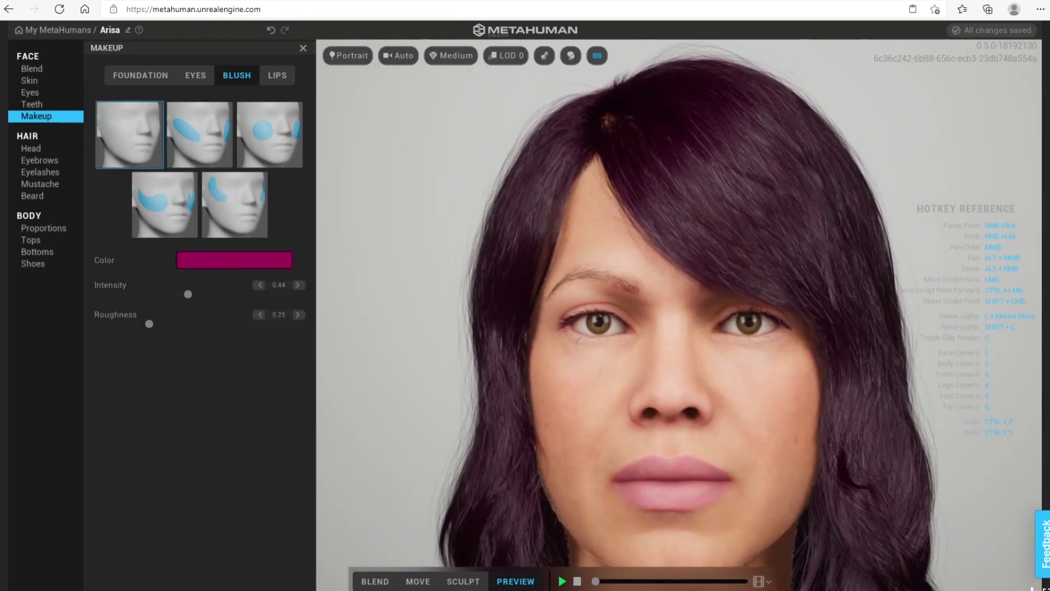